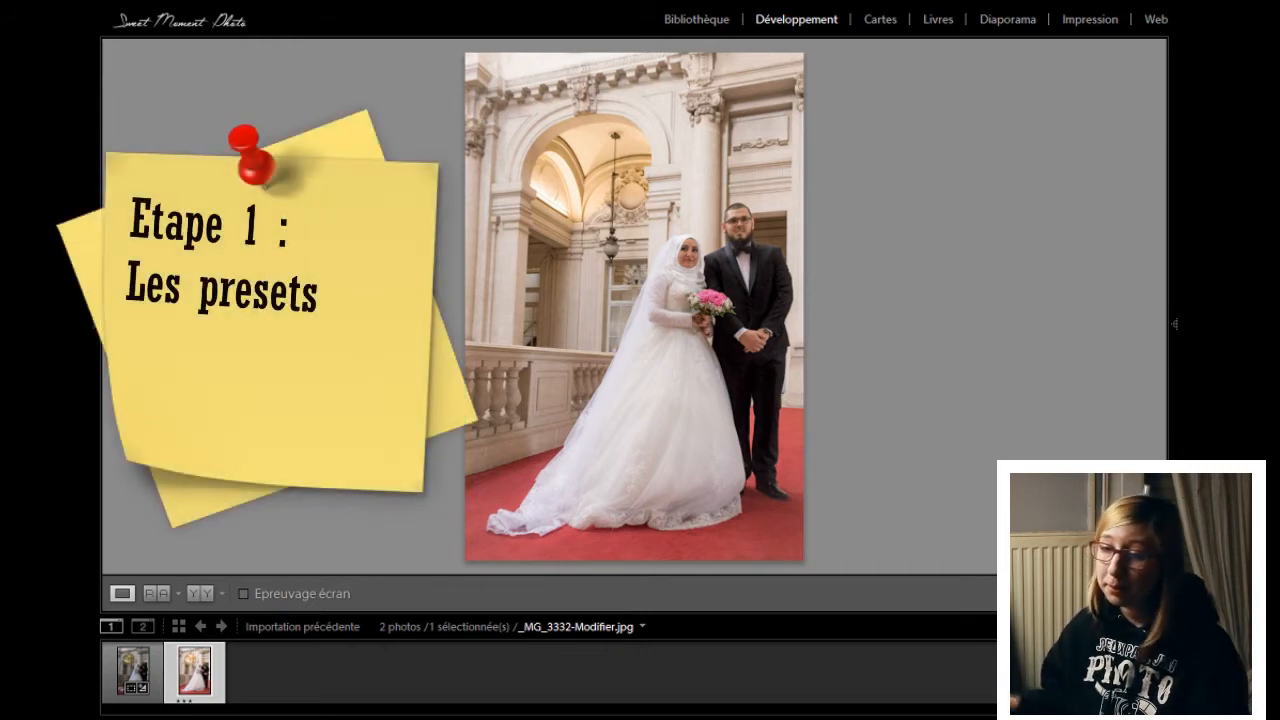
Step: Reveal the presets panel and the develop adjustments panel on both sides of the wedding photo
click(95, 376)
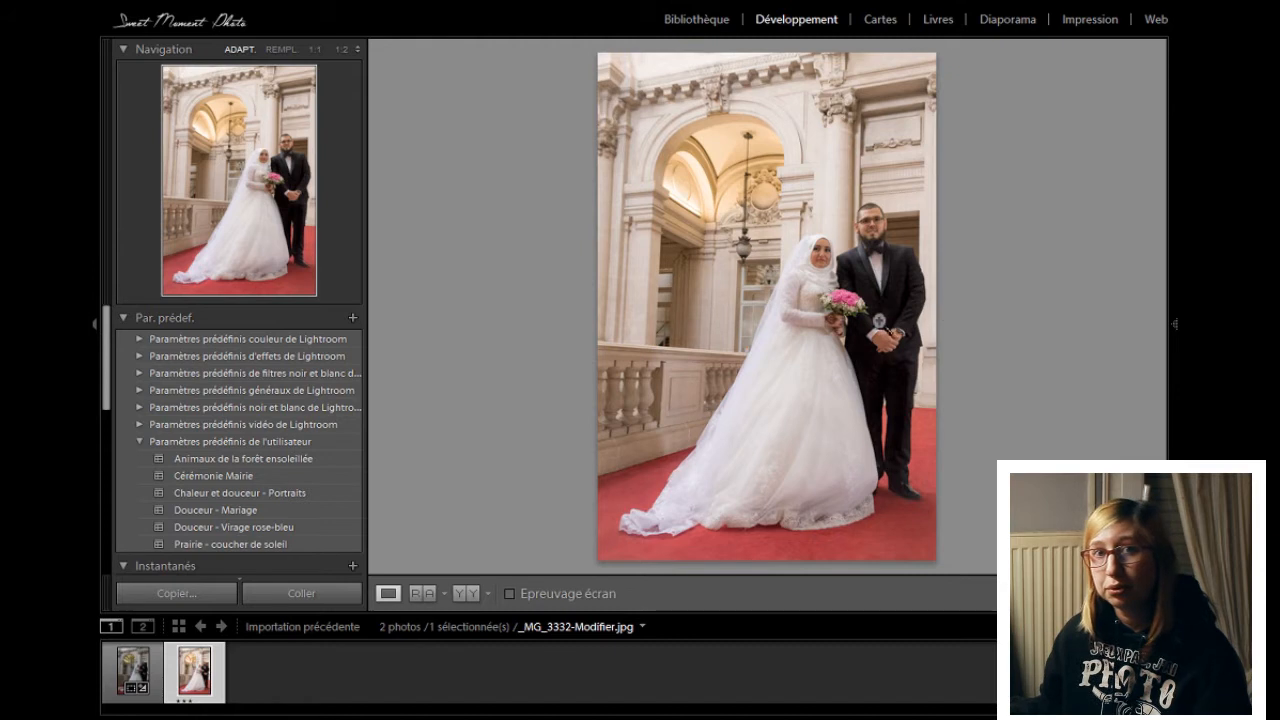
mouse_move(1172, 284)
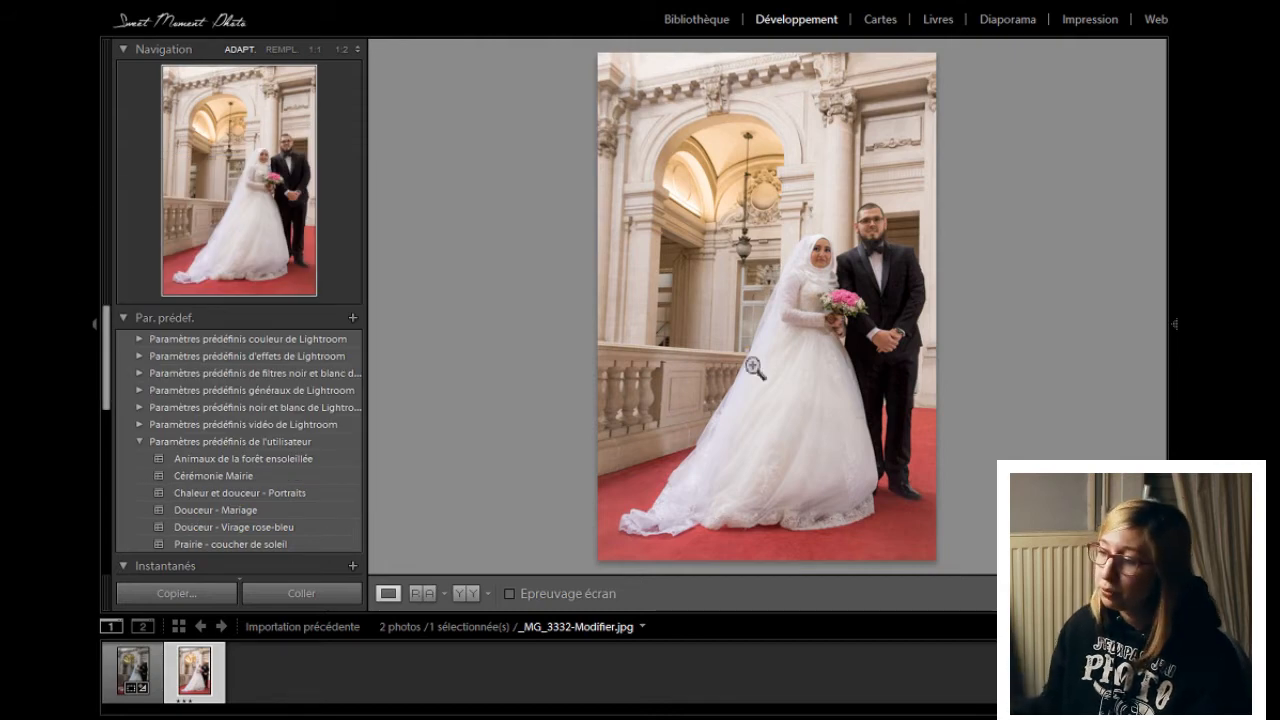
click(1175, 324)
Step: Set the edited wedding photo's exposure to +2,07, contrast to −33 and highlights to +20
scroll(1076, 442, up, 5)
scroll(1076, 442, up, 10)
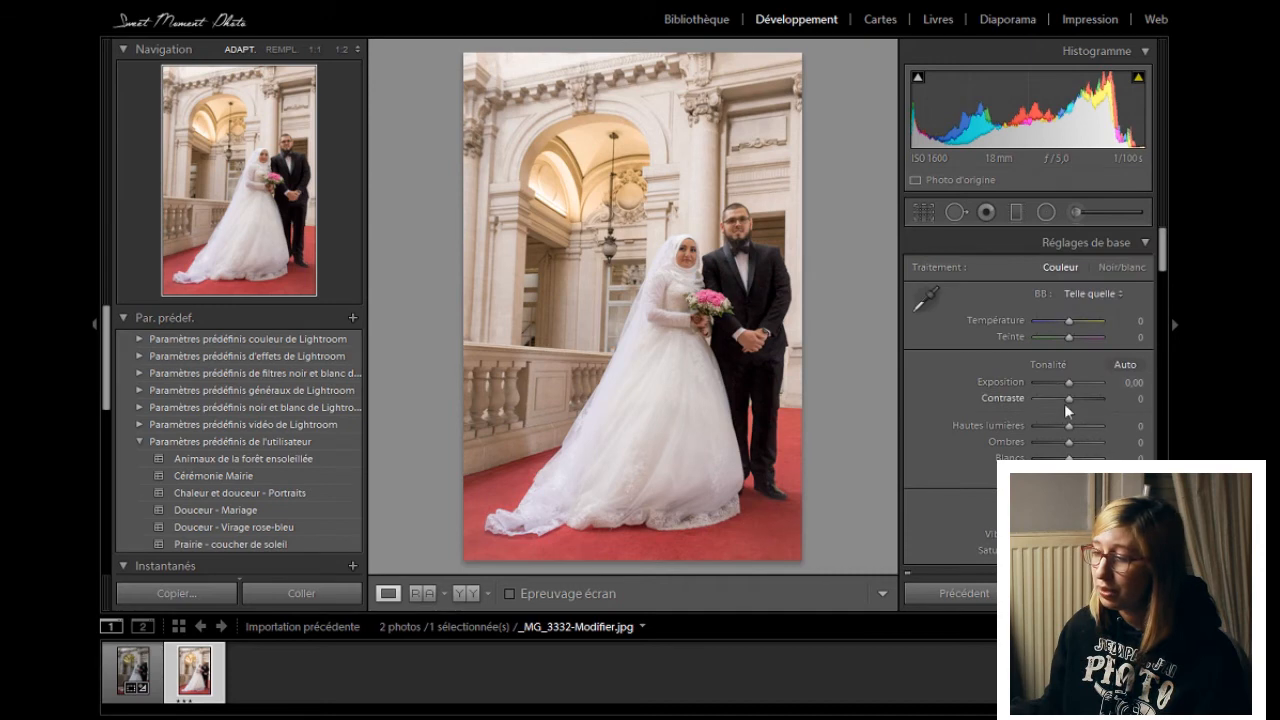
drag(1069, 383, 1079, 430)
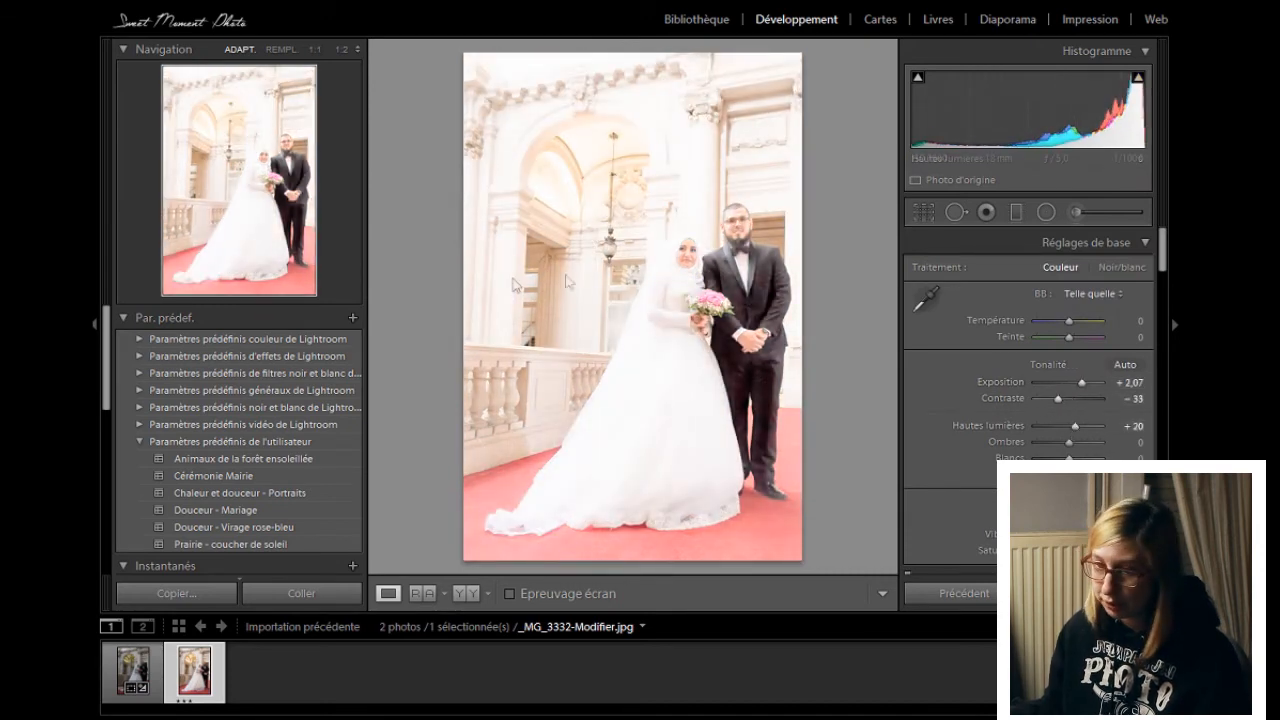
Step: Save the current develop settings as a preset named Test in the Paramètres prédéfinis de l'utilisateur folder
click(351, 318)
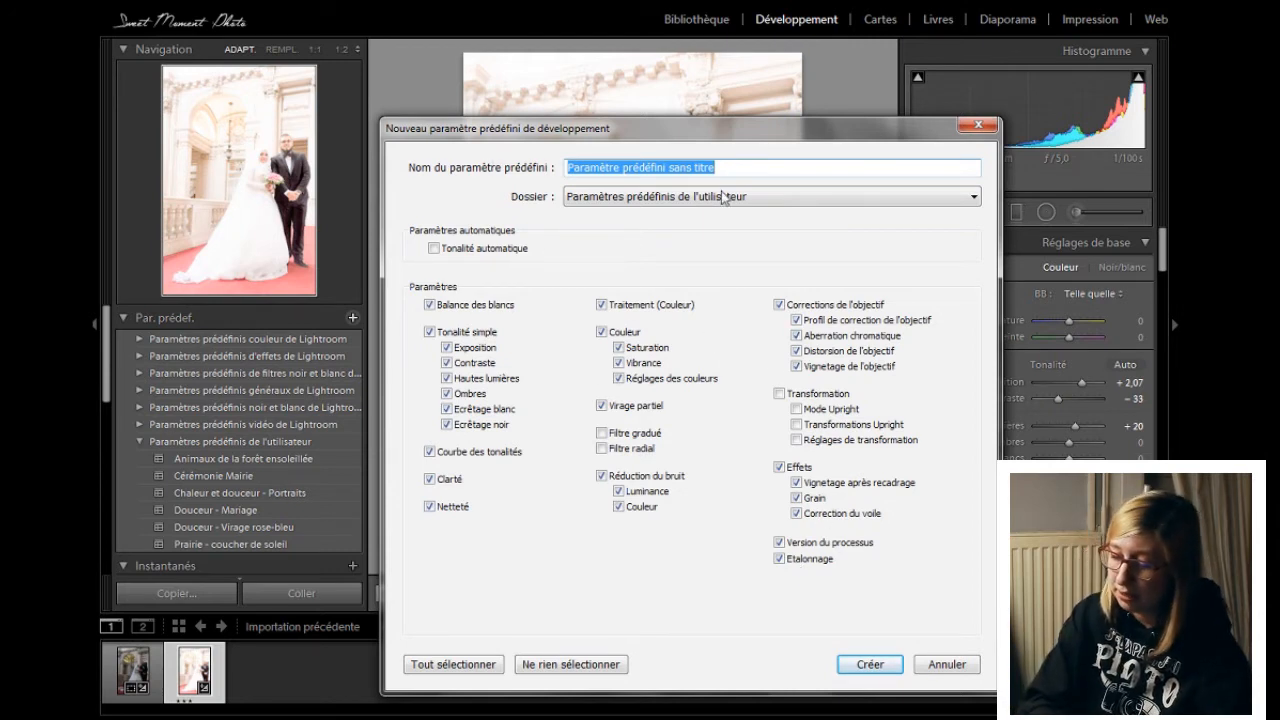
text(P)
key(BackSpace)
text(Test)
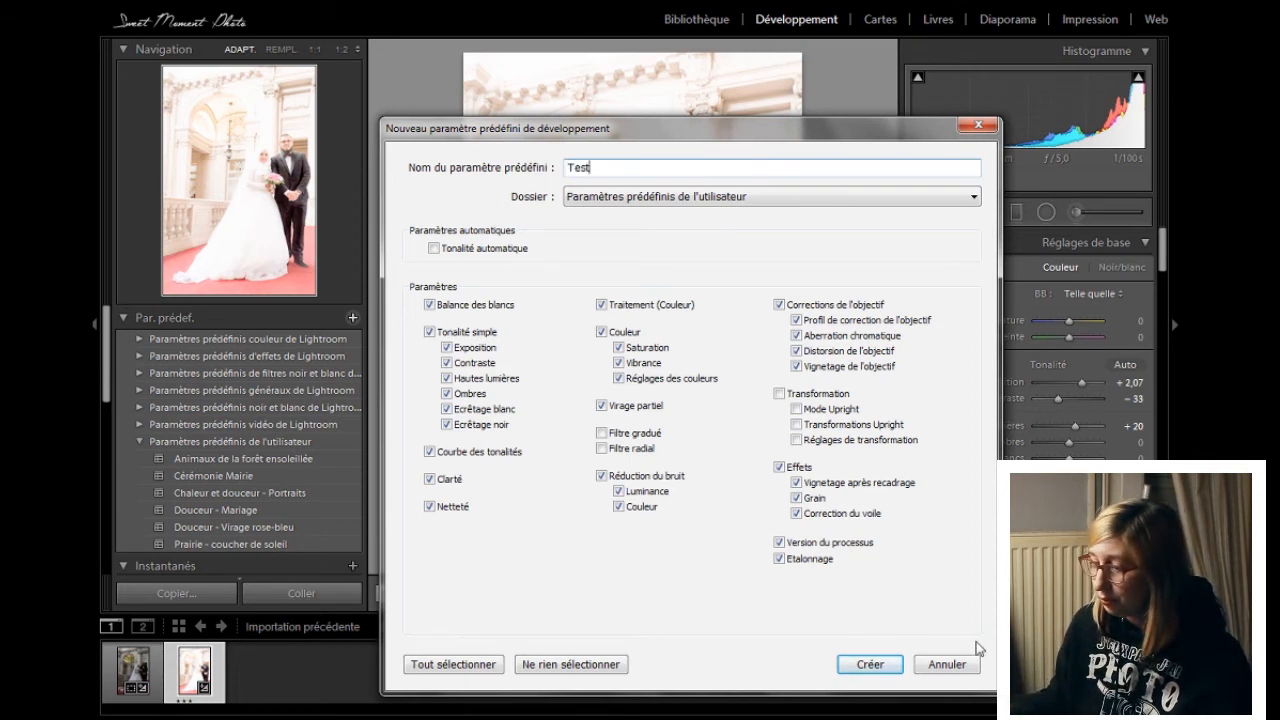
click(858, 665)
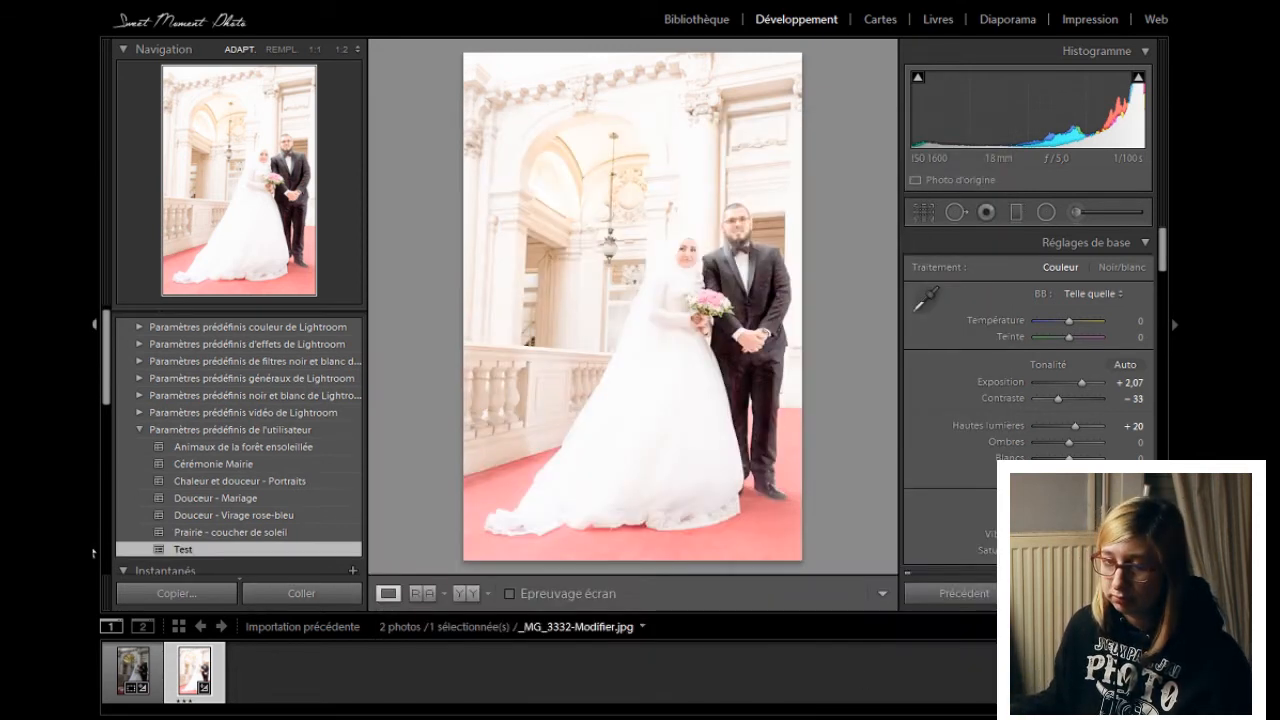
Step: Examine the built-in video, black-and-white, effects, filter and general preset groups, and collapse them again
click(170, 545)
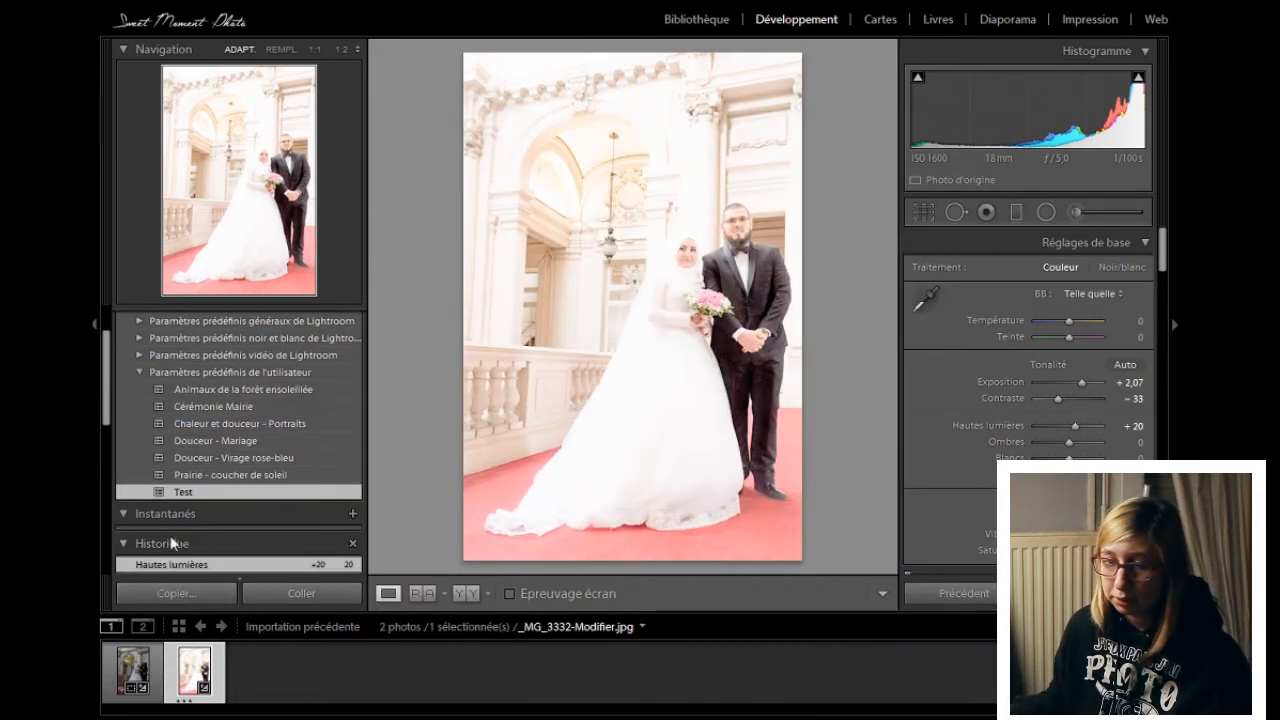
click(139, 371)
click(139, 355)
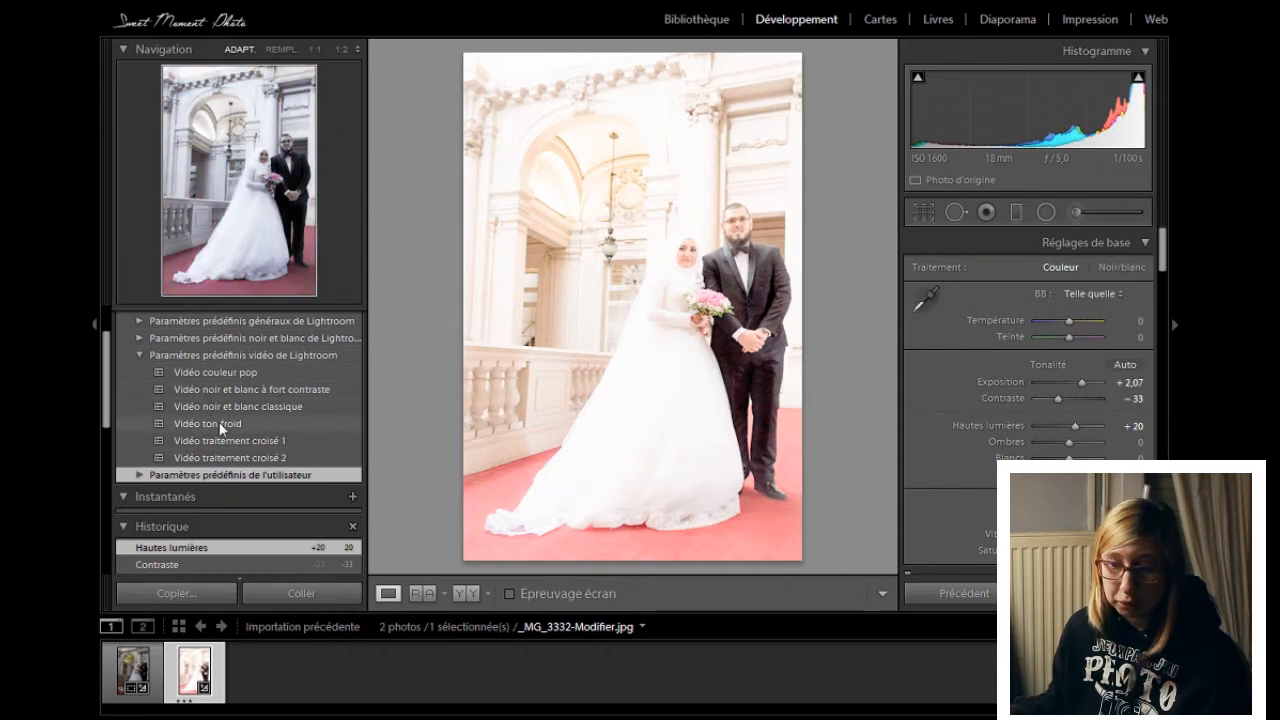
scroll(219, 422, up, 2)
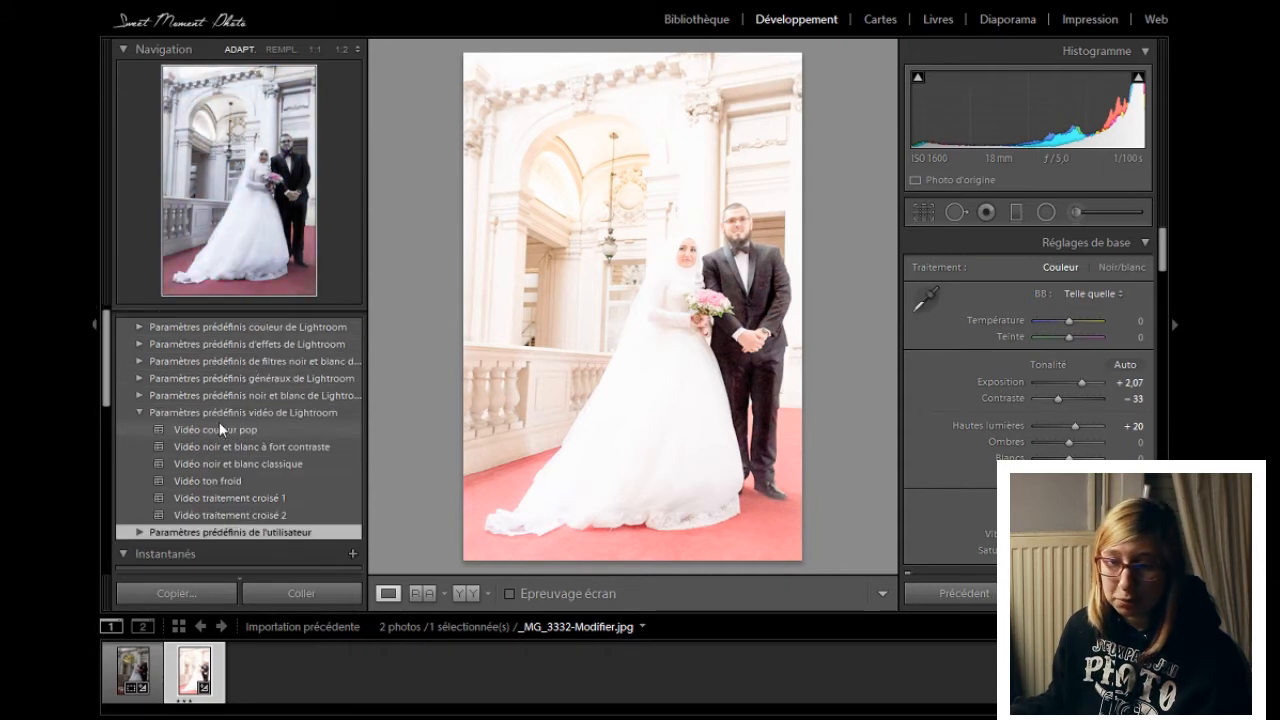
click(139, 396)
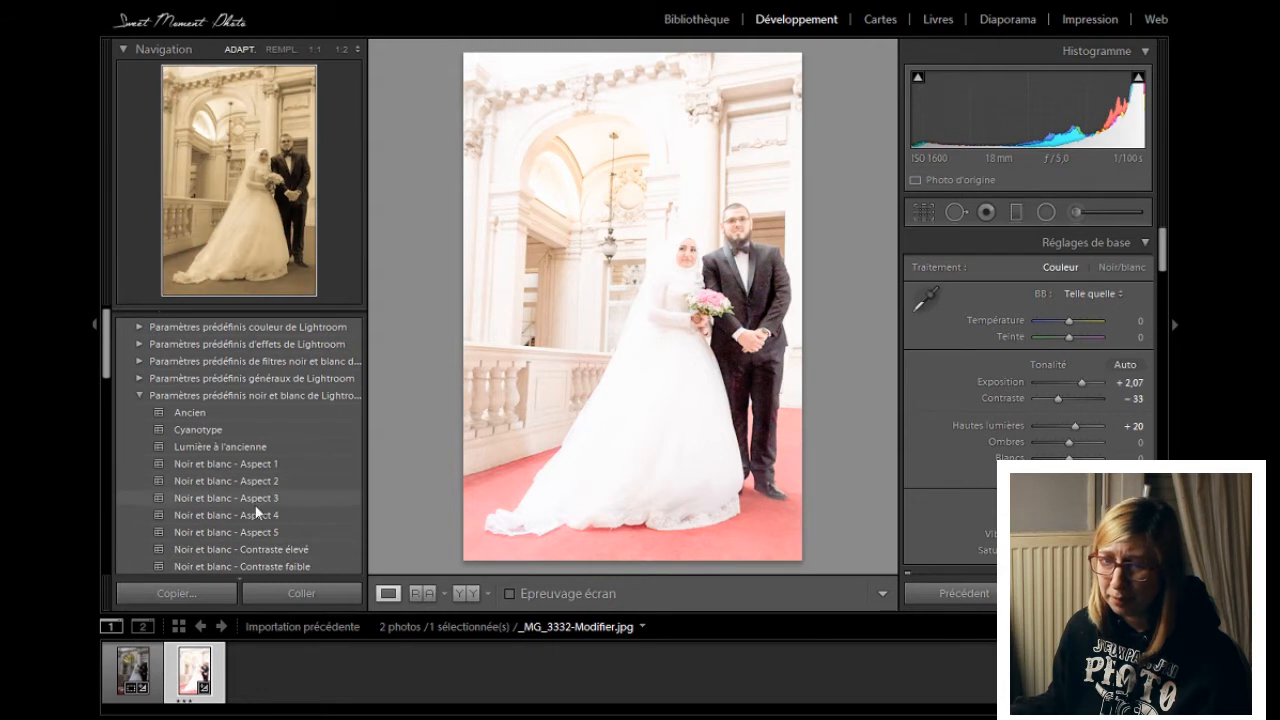
click(150, 344)
scroll(195, 450, down, 2)
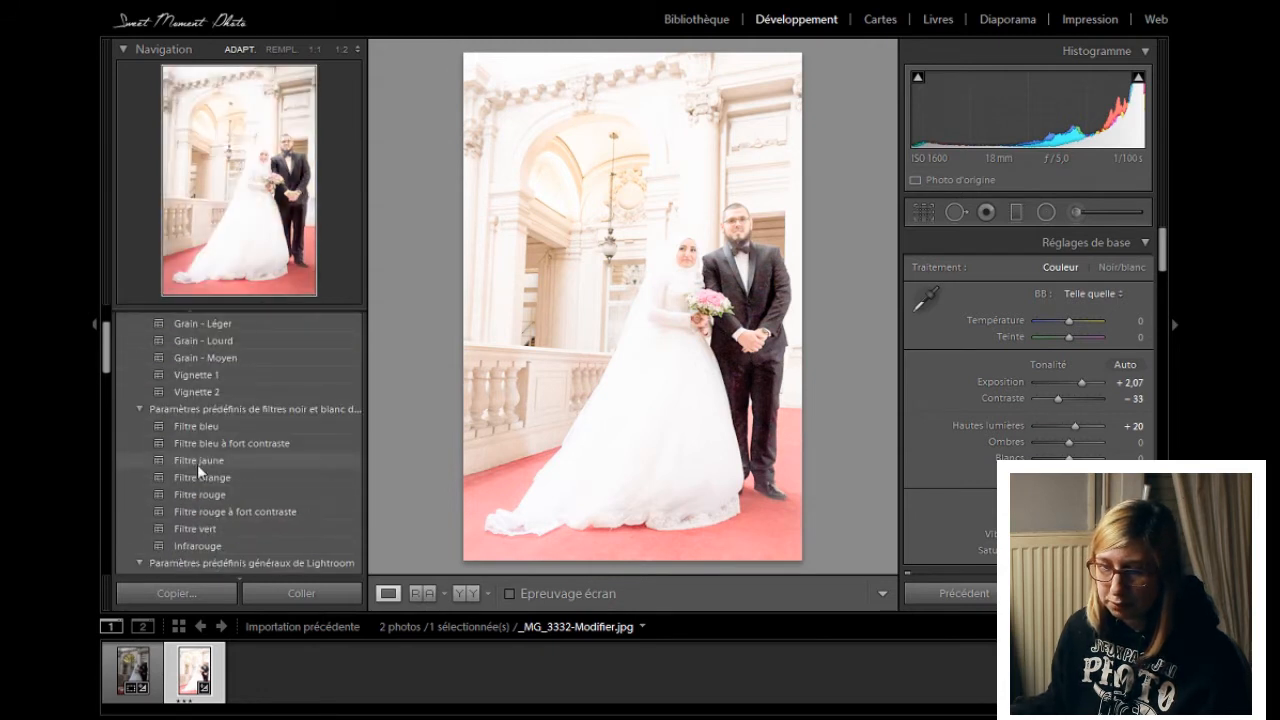
click(140, 409)
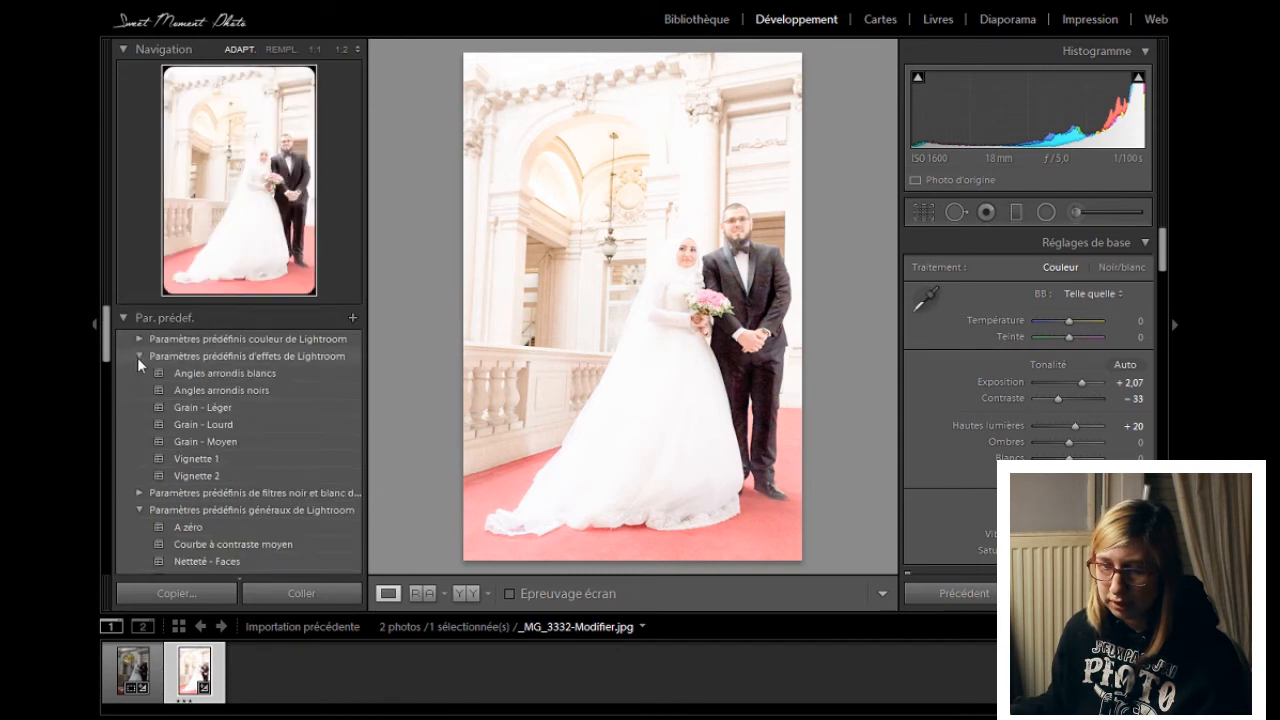
click(138, 356)
click(139, 390)
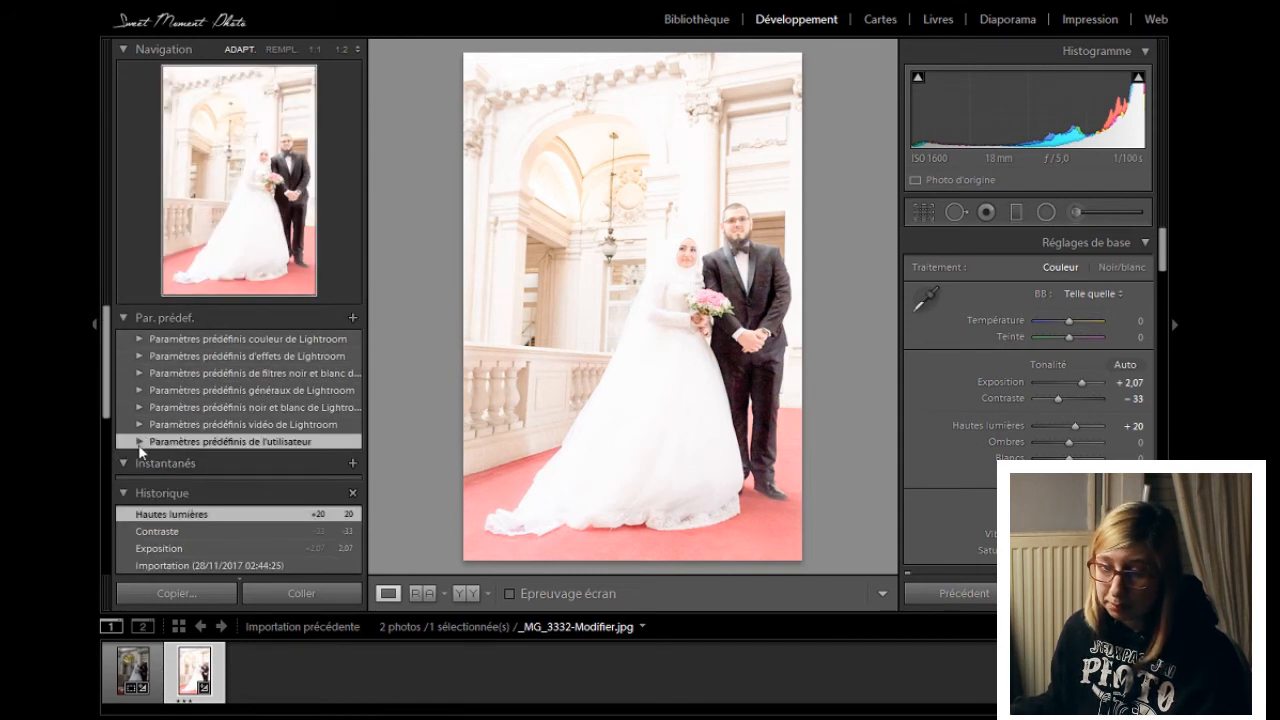
Step: Delete the Test preset from the user presets
click(140, 442)
scroll(167, 512, down, 1)
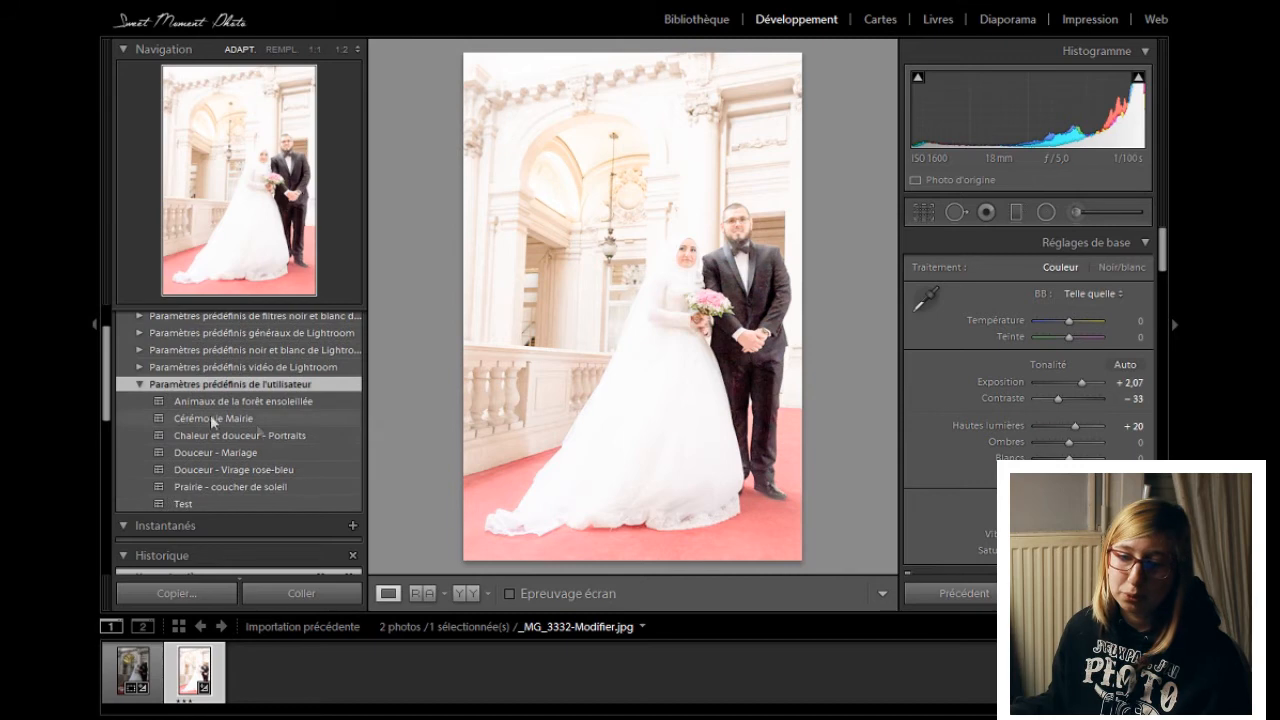
click(200, 505)
right_click(201, 508)
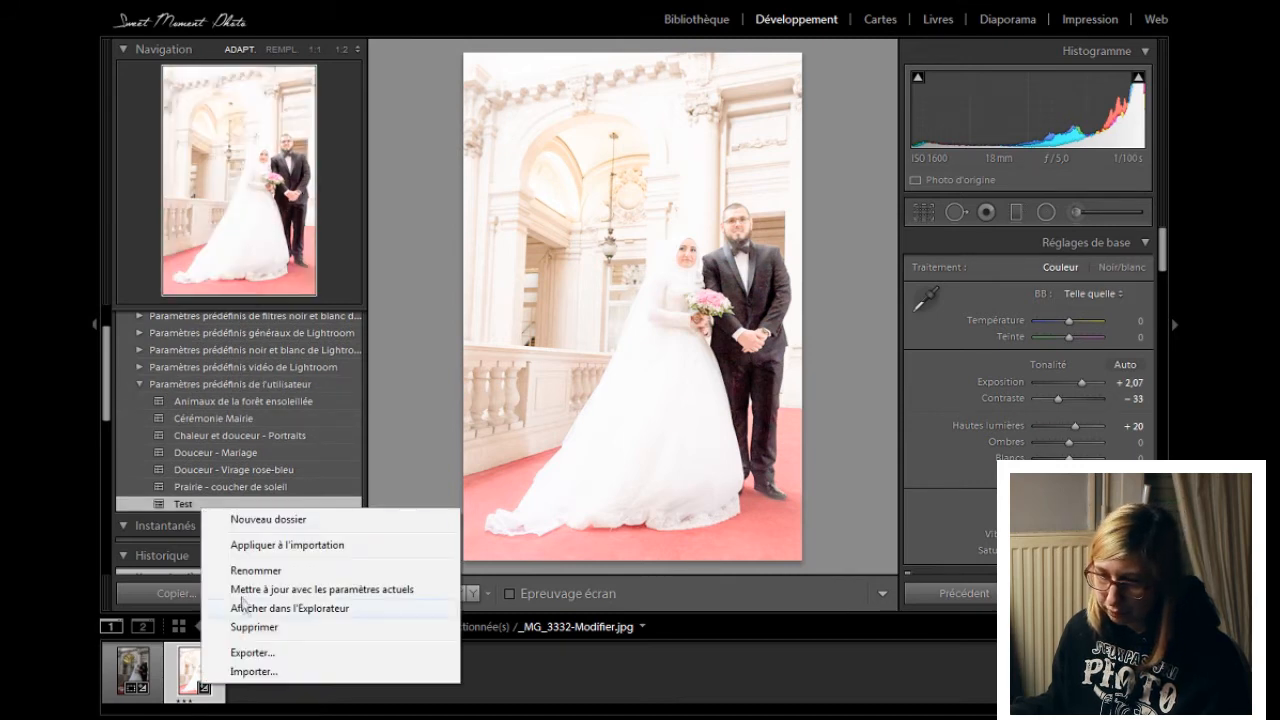
click(258, 627)
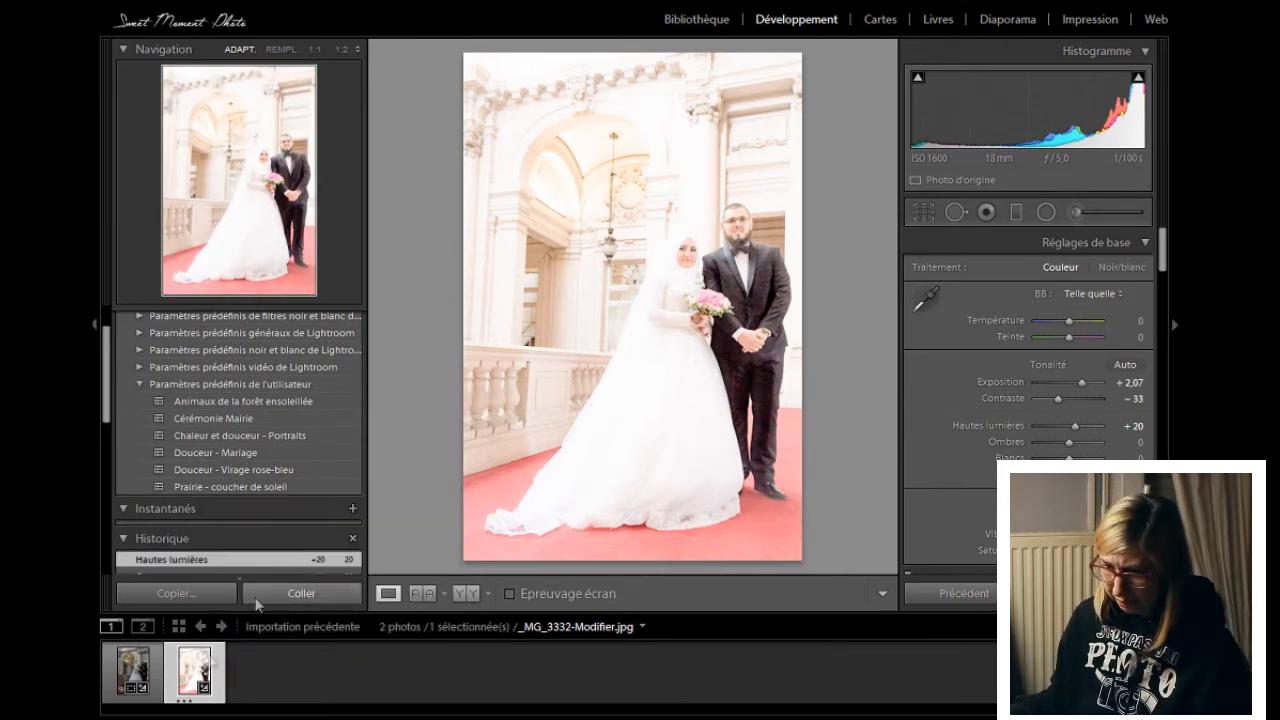
Step: Reset the develop settings of _MG_3332-Modifier.jpg
right_click(198, 656)
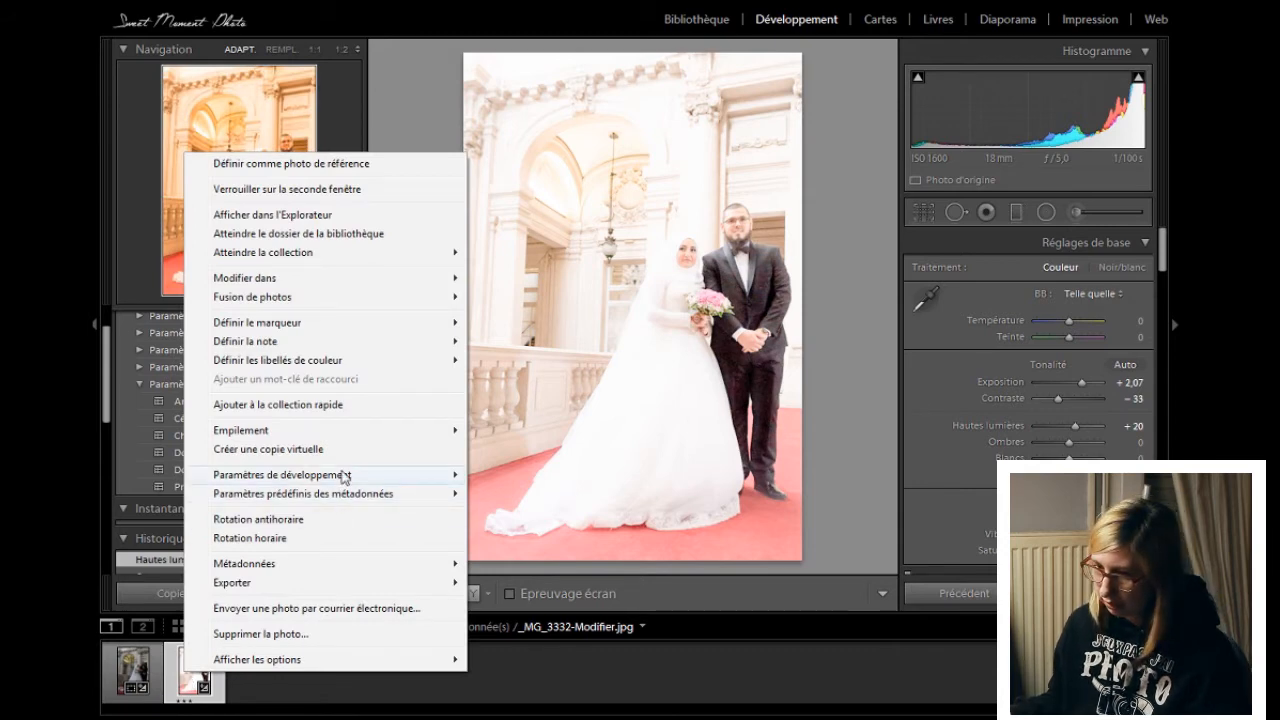
mouse_move(340, 475)
click(538, 479)
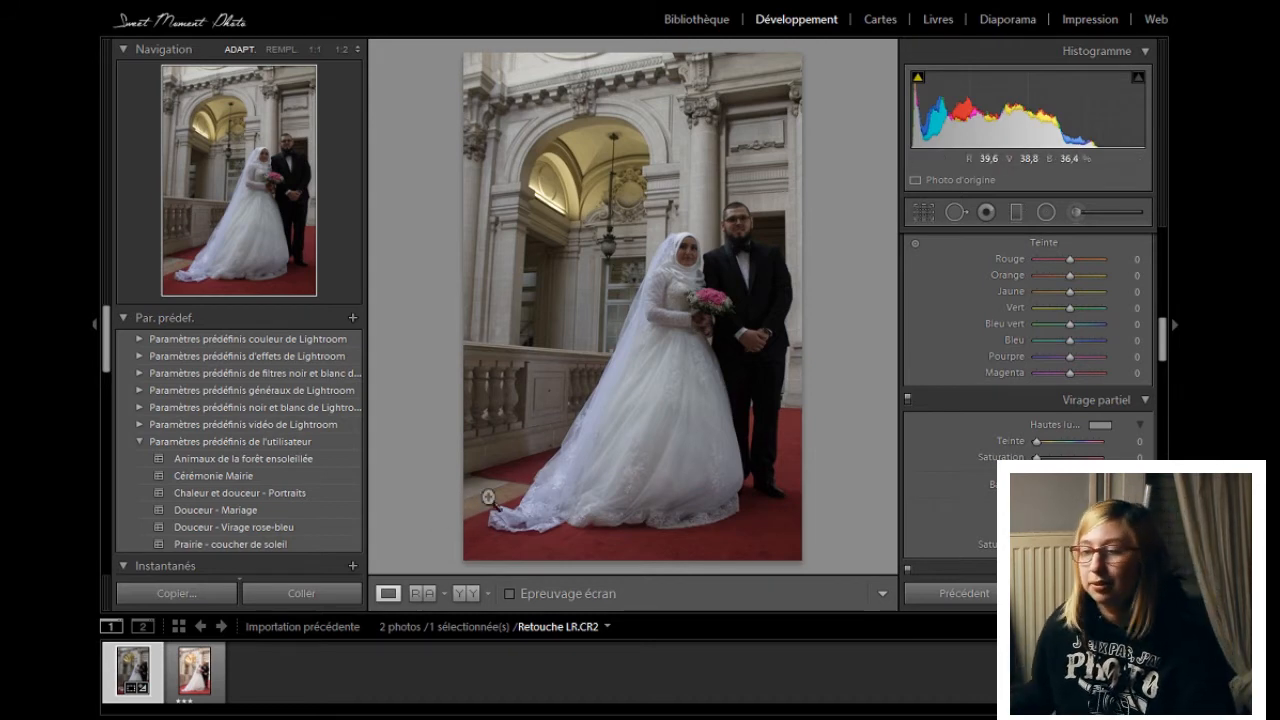
Step: Compare the finished _MG_3332-Modifier.jpg with the unedited Retouche LR.CR2
click(188, 688)
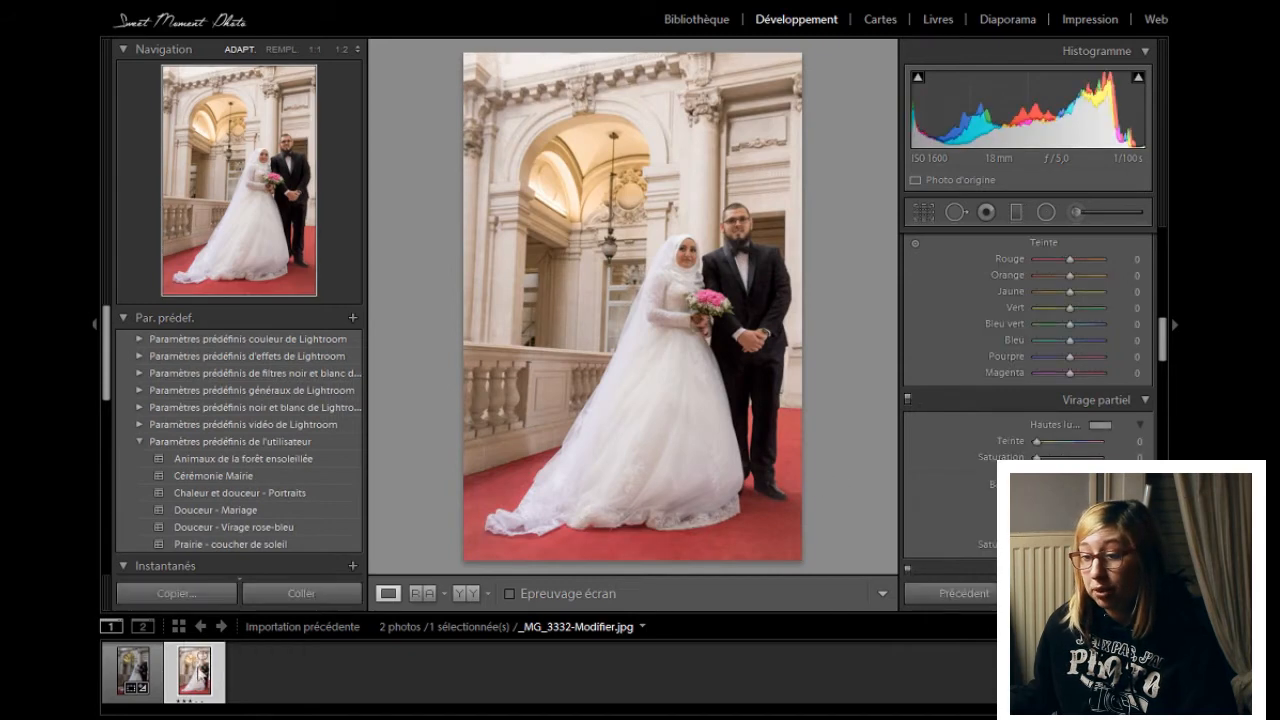
click(133, 678)
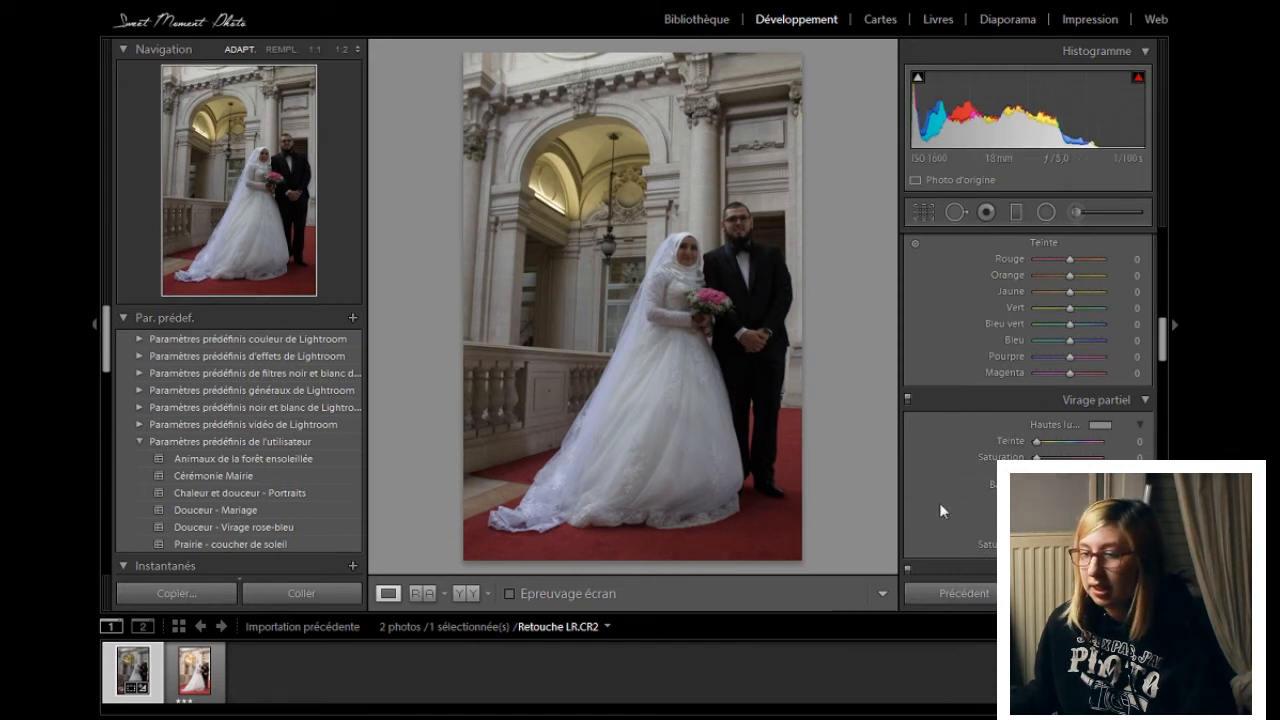
click(182, 680)
Step: Turn on chromatic aberration removal and the lens profile correction for Retouche LR.CR2
scroll(931, 356, down, 5)
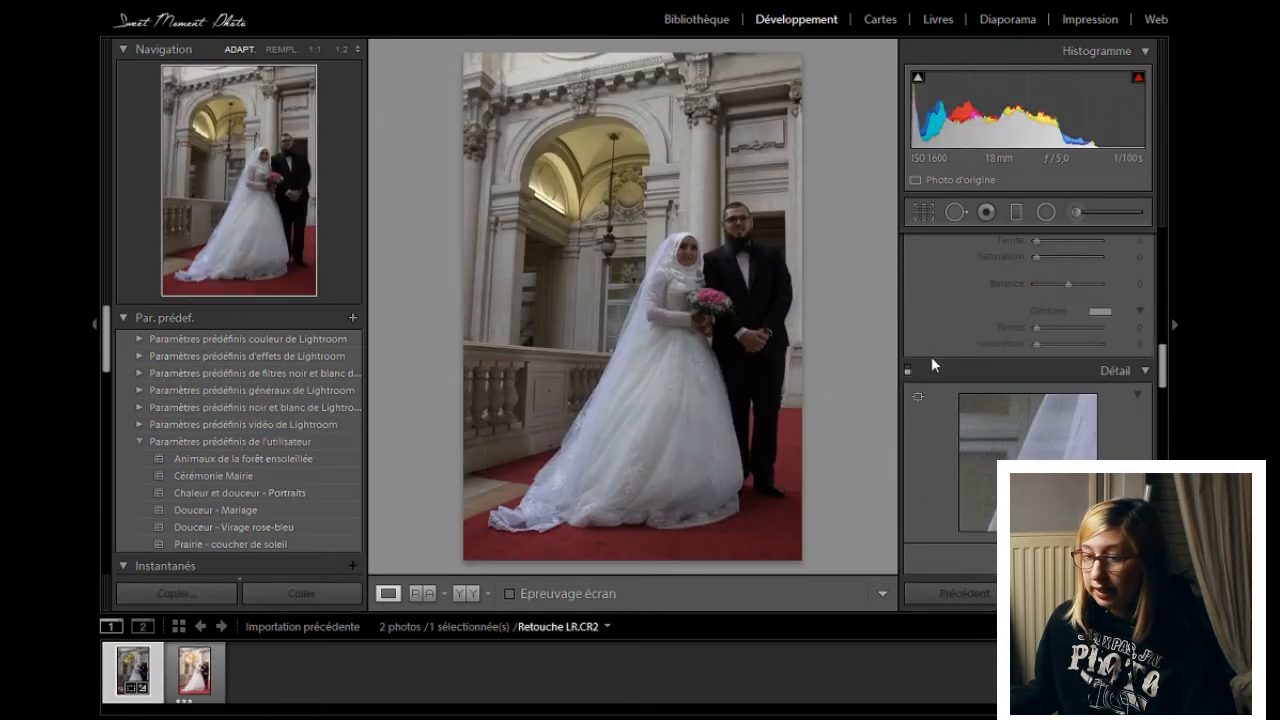
scroll(931, 356, down, 2)
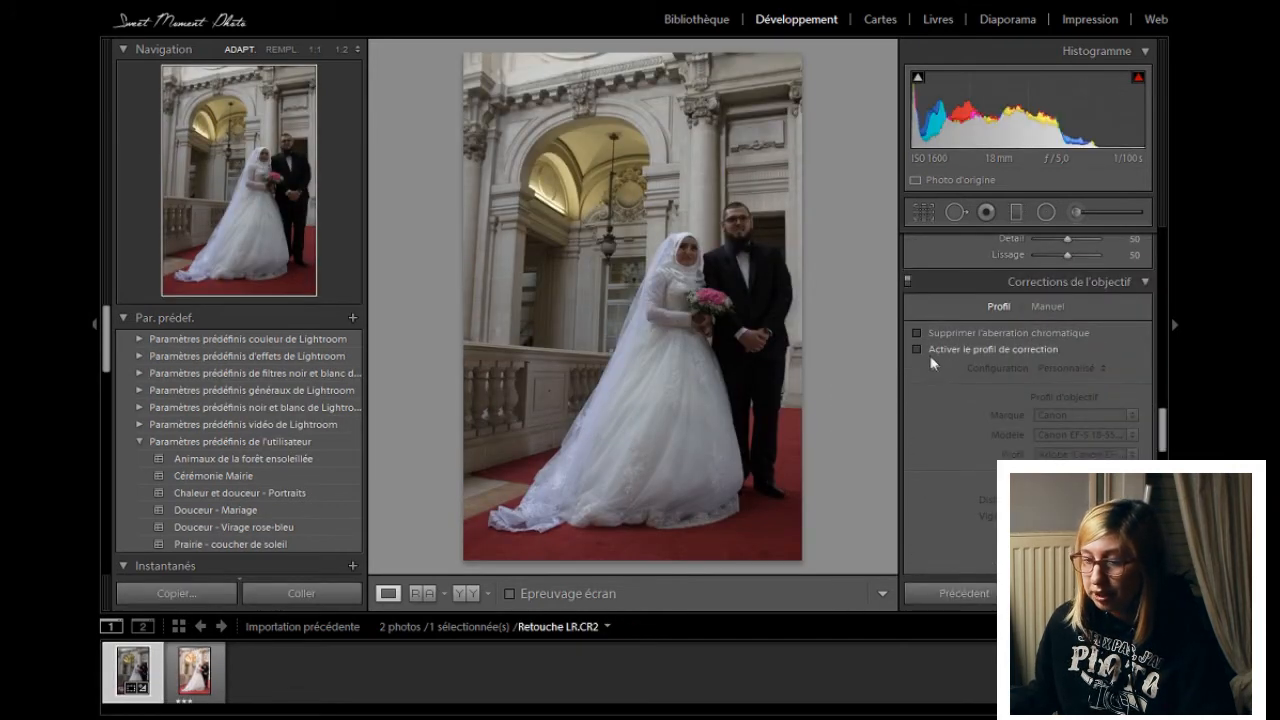
click(916, 332)
click(916, 349)
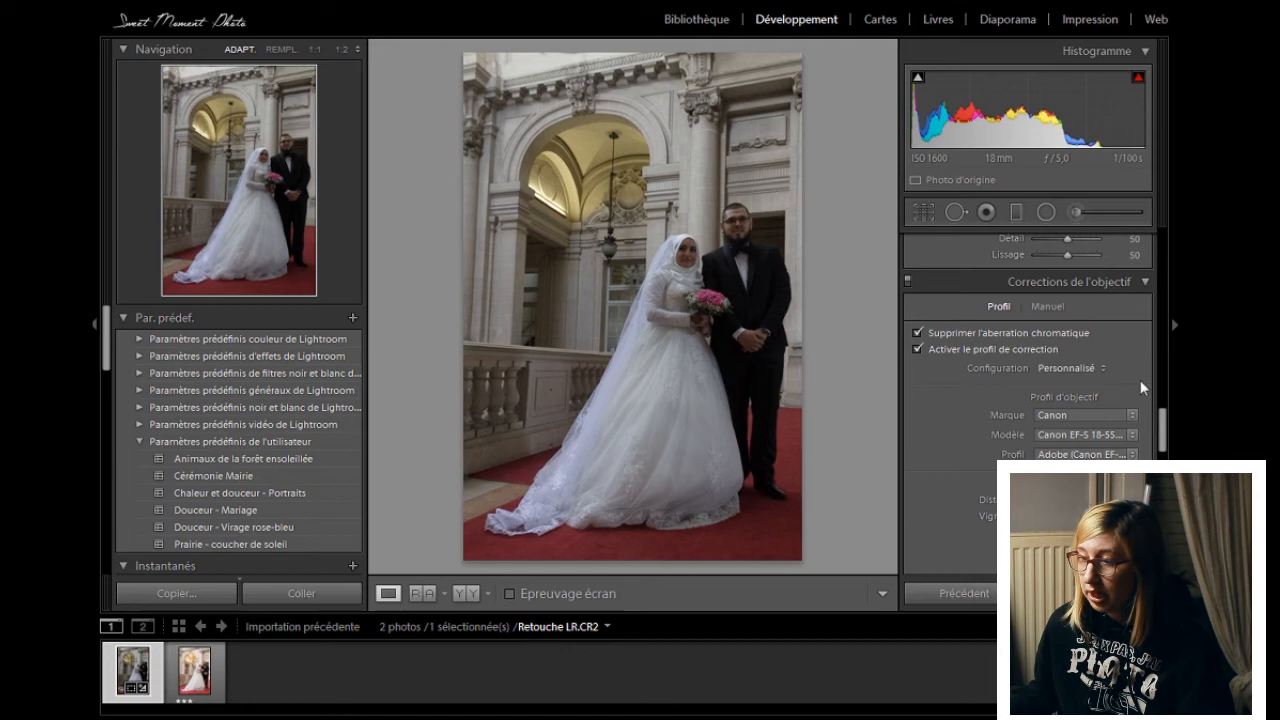
Step: Examine the lens brands and Canon lens models available for the correction profile, leaving the selection as it is
click(1082, 412)
click(1003, 12)
click(1047, 440)
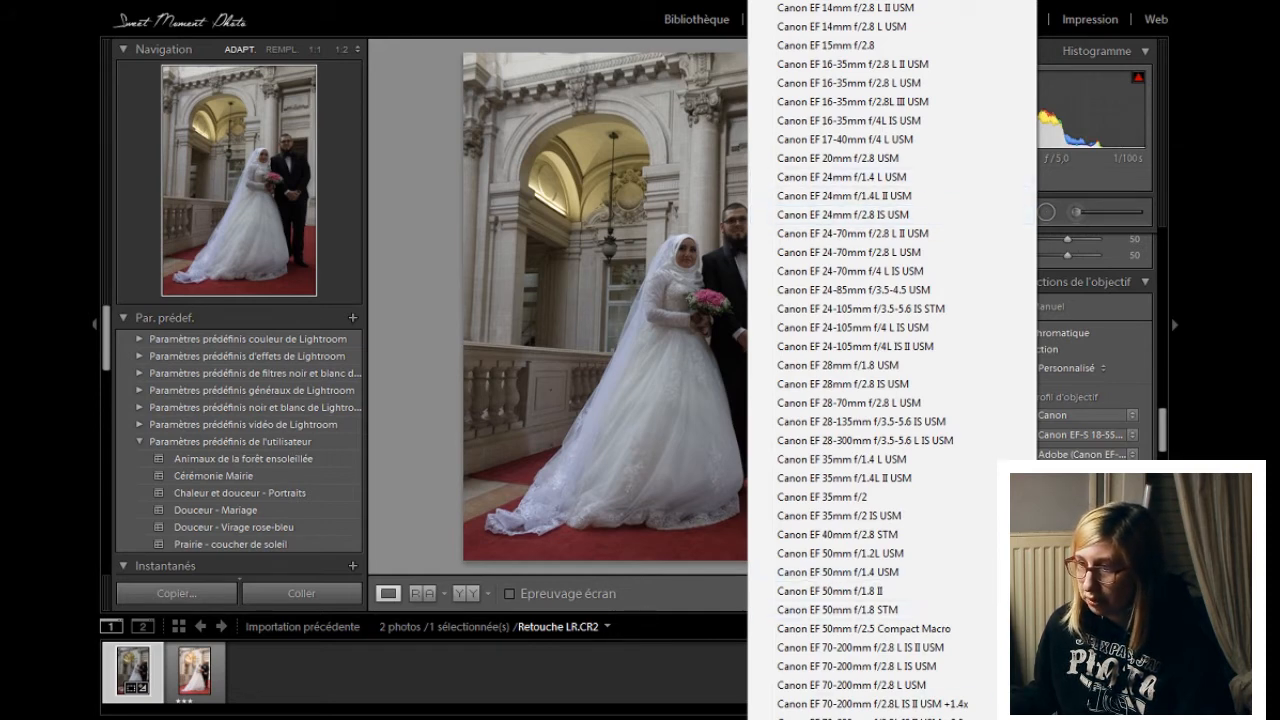
scroll(892, 360, down, 1)
scroll(892, 360, down, 4)
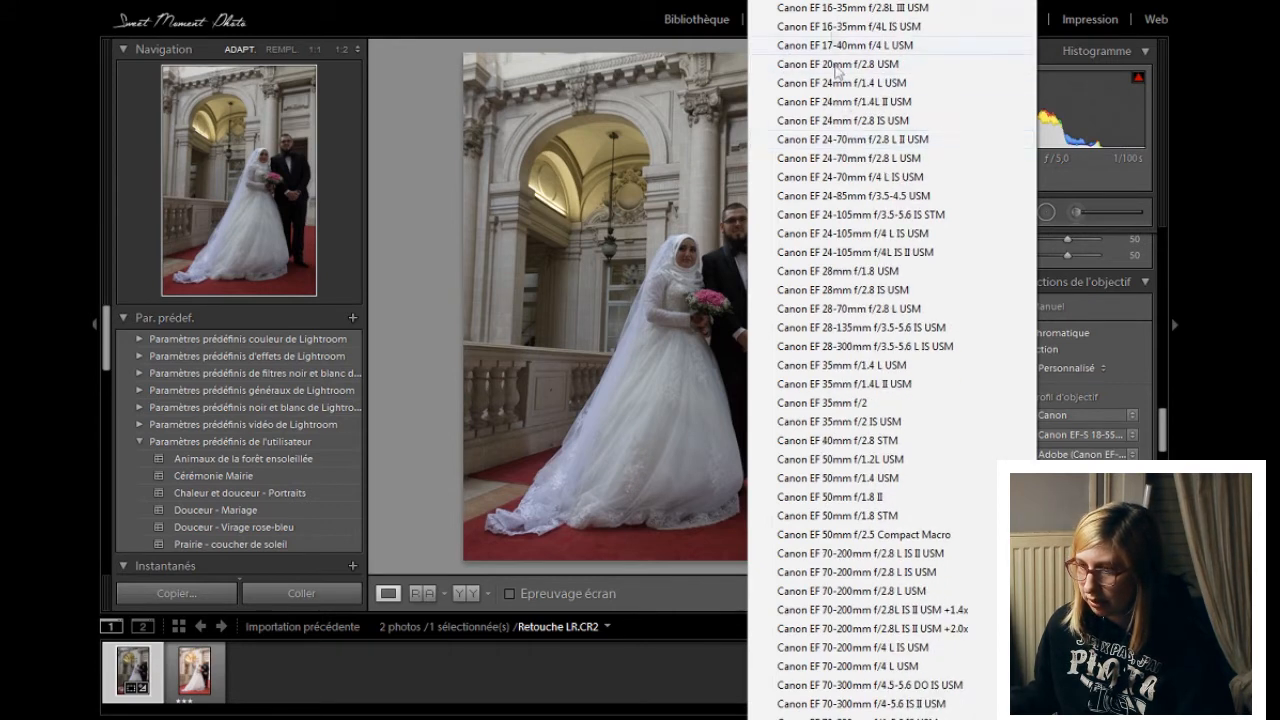
scroll(892, 360, up, 5)
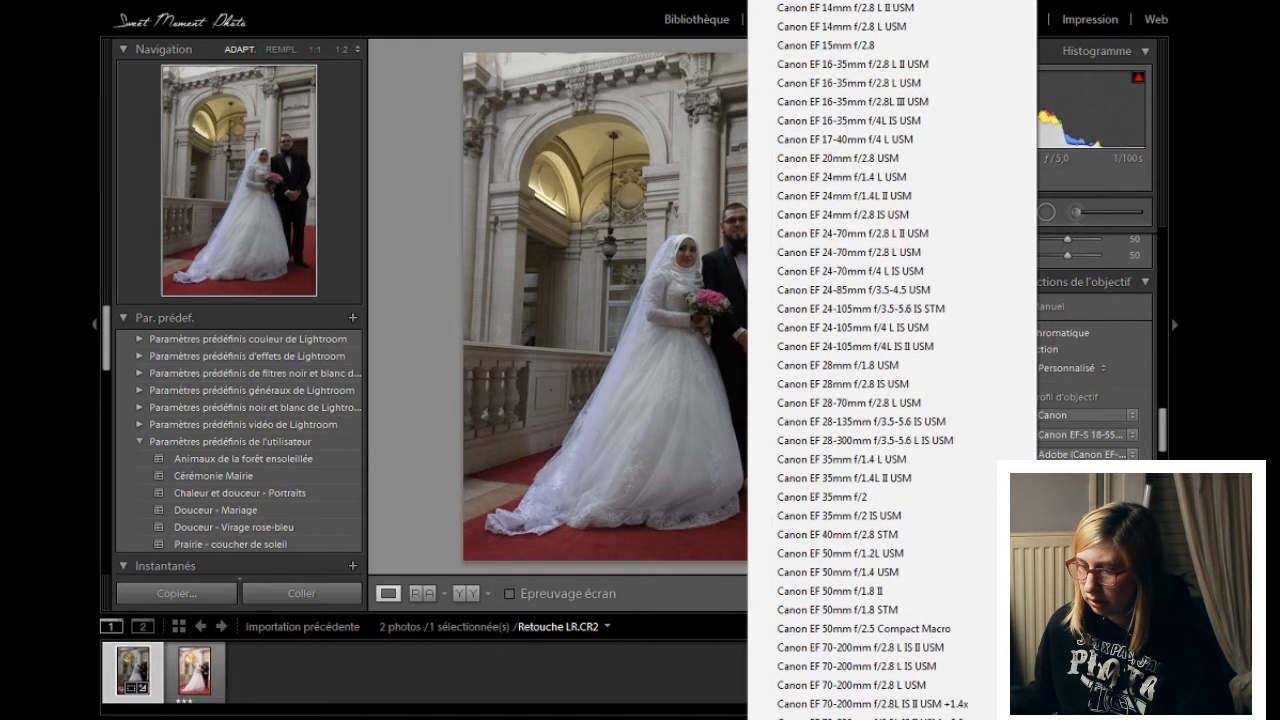
scroll(785, 705, down, 15)
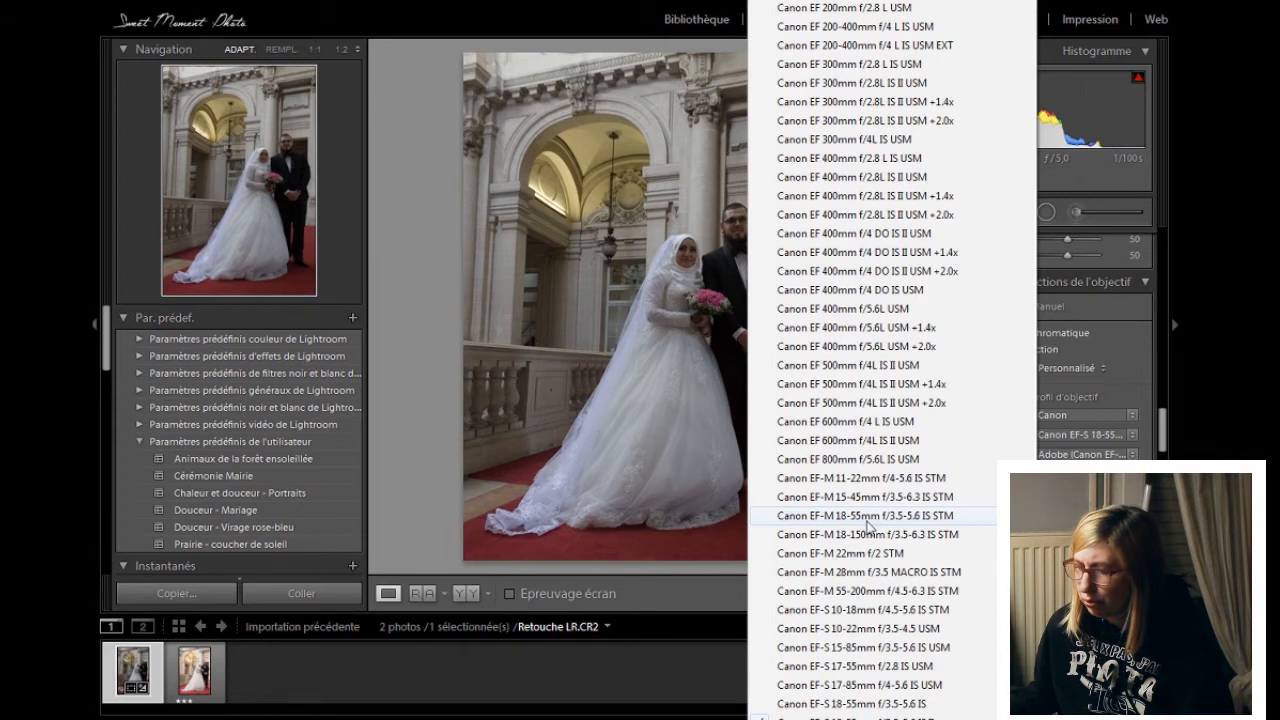
click(1147, 313)
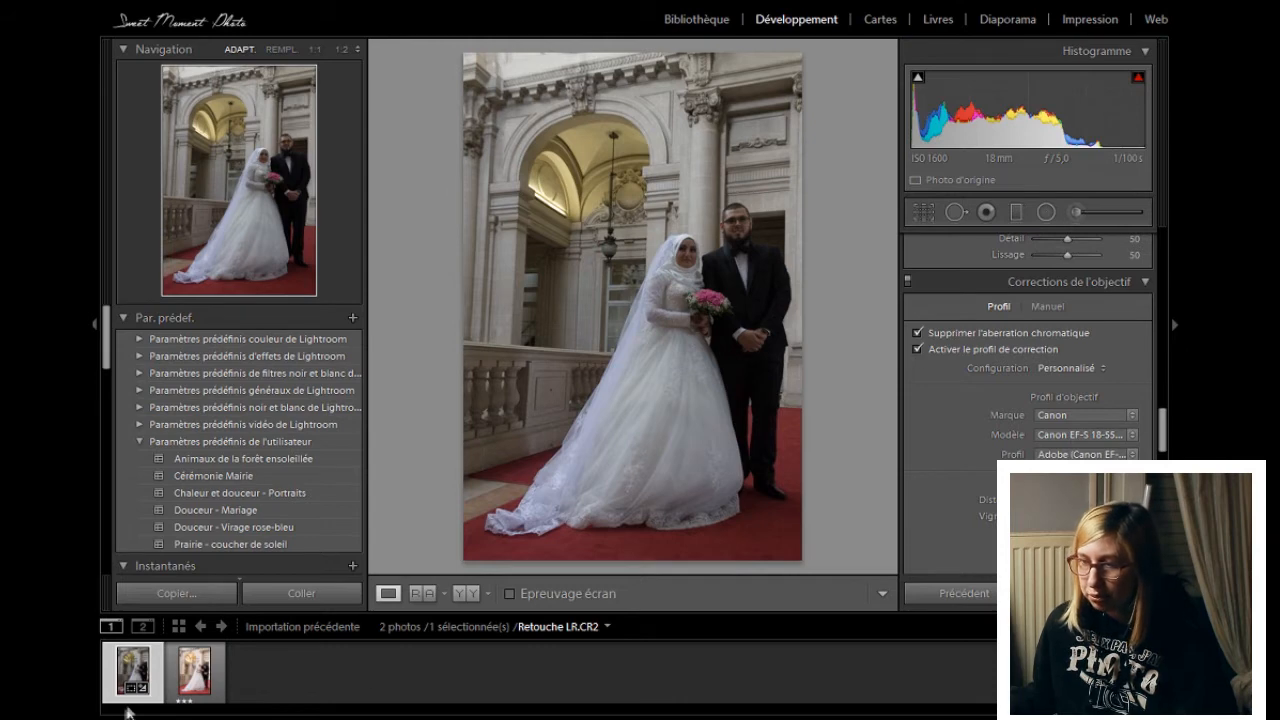
Step: Compare the raw photo with the finished version again and check its framing with the crop overlay
click(183, 688)
click(125, 672)
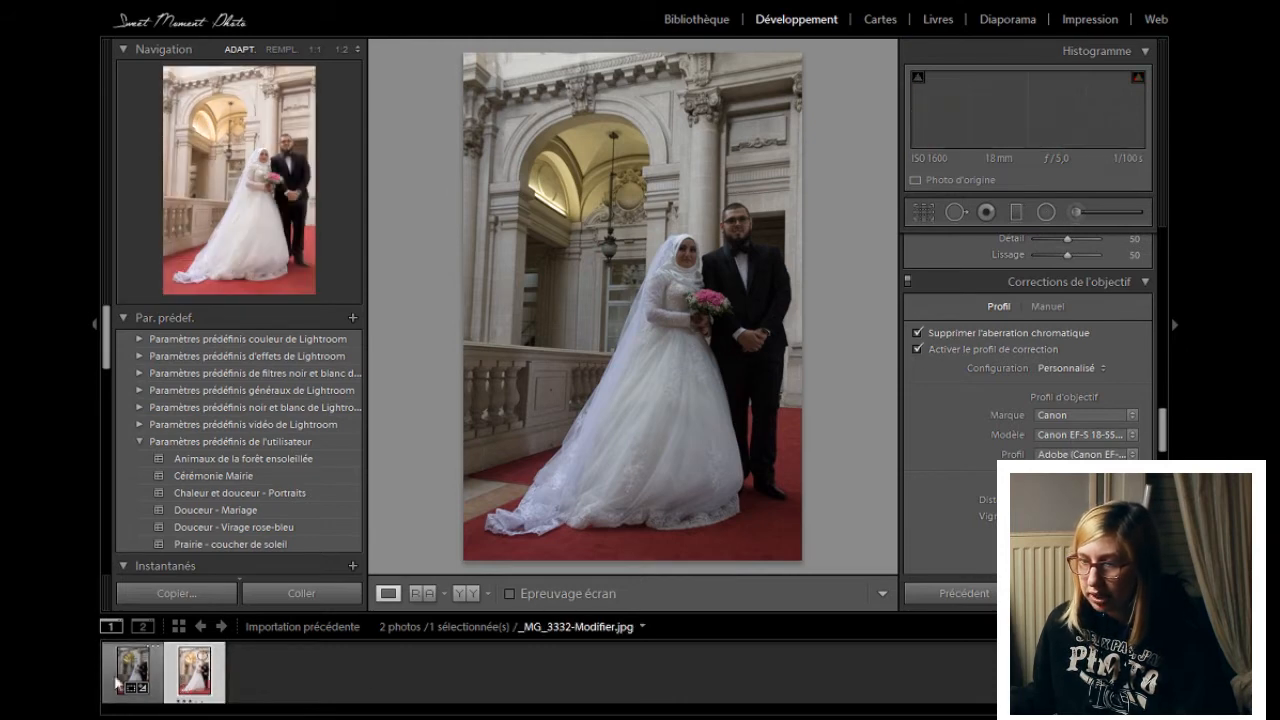
click(923, 209)
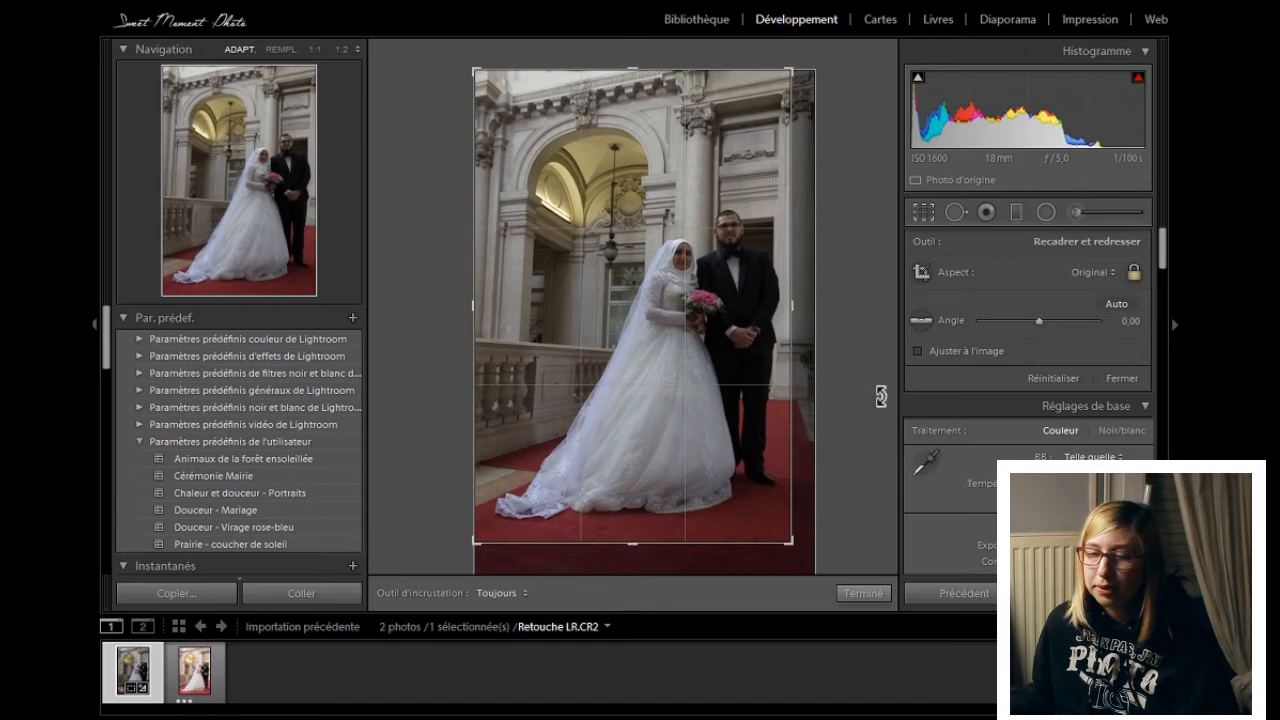
click(863, 593)
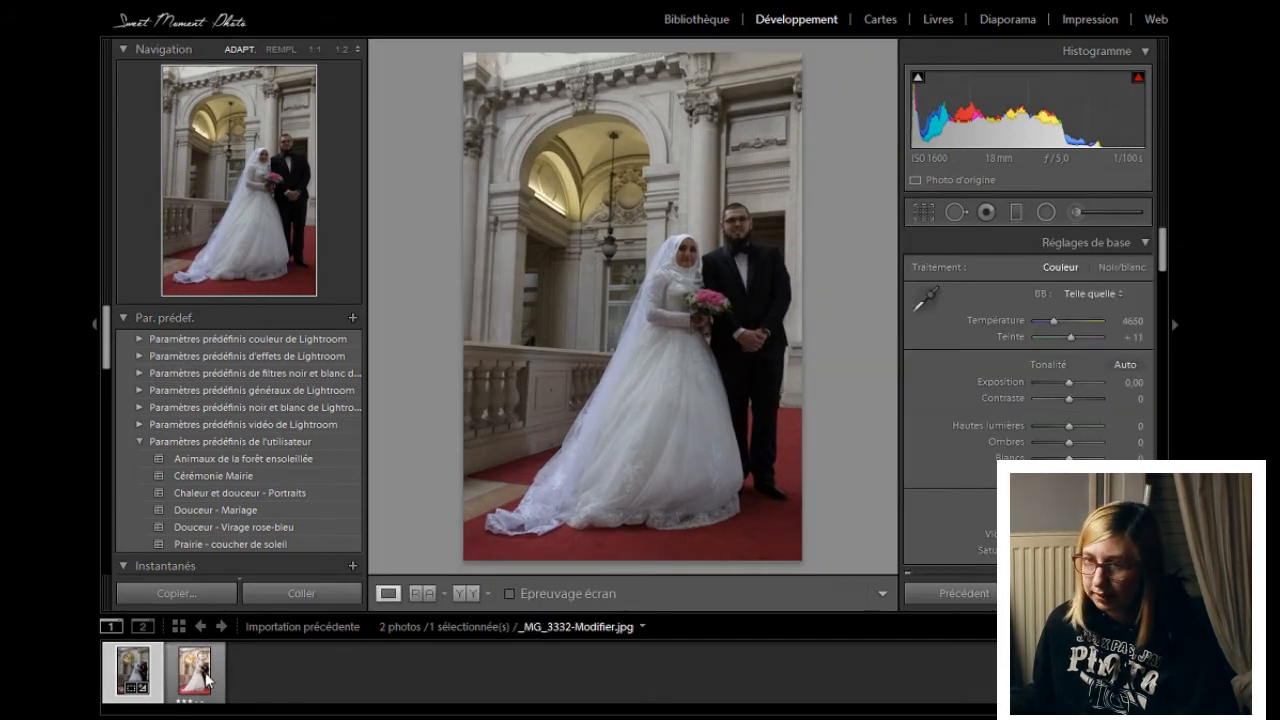
click(207, 680)
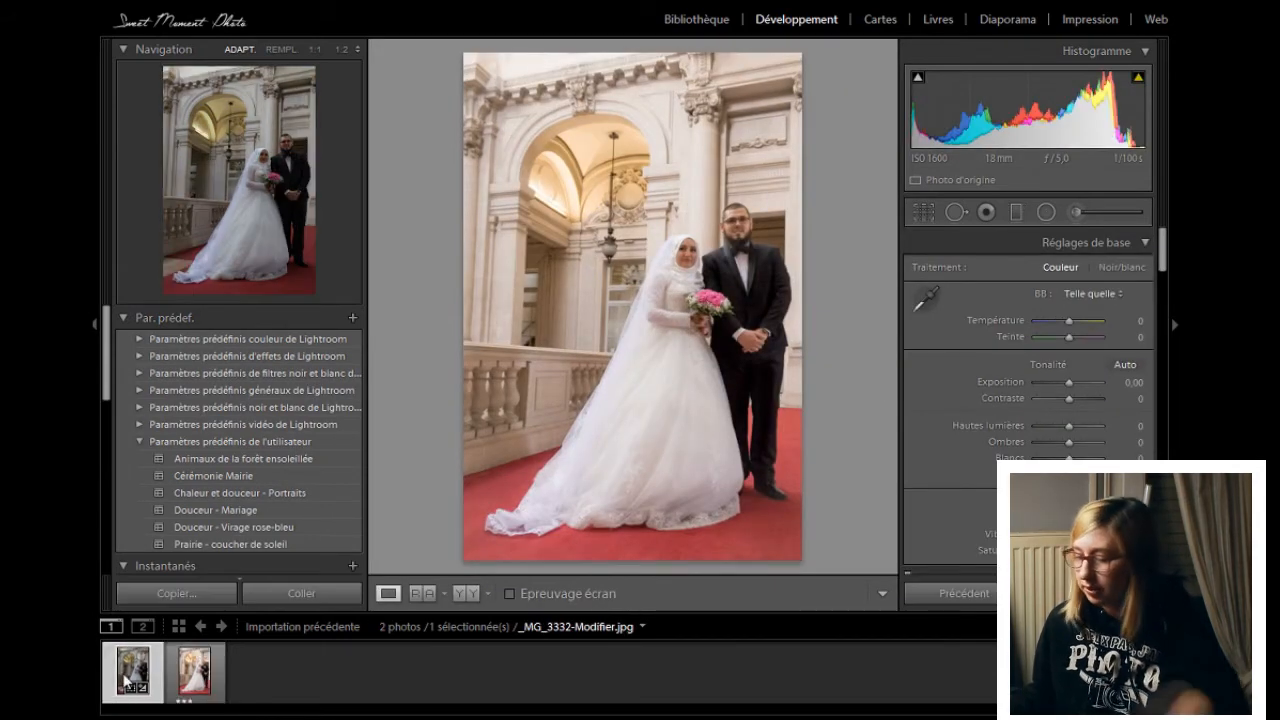
click(128, 680)
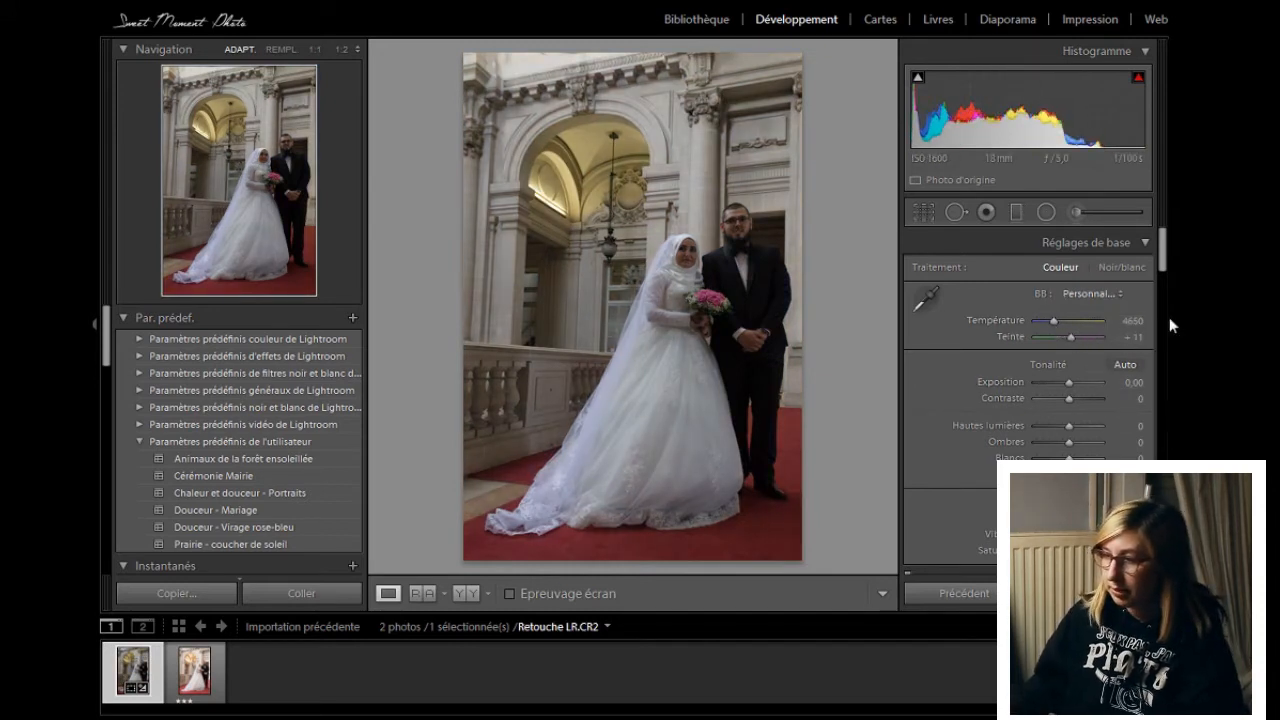
Step: Set the white balance temperature of Retouche LR.CR2 to 5400
click(1131, 322)
text(5400)
key(Return)
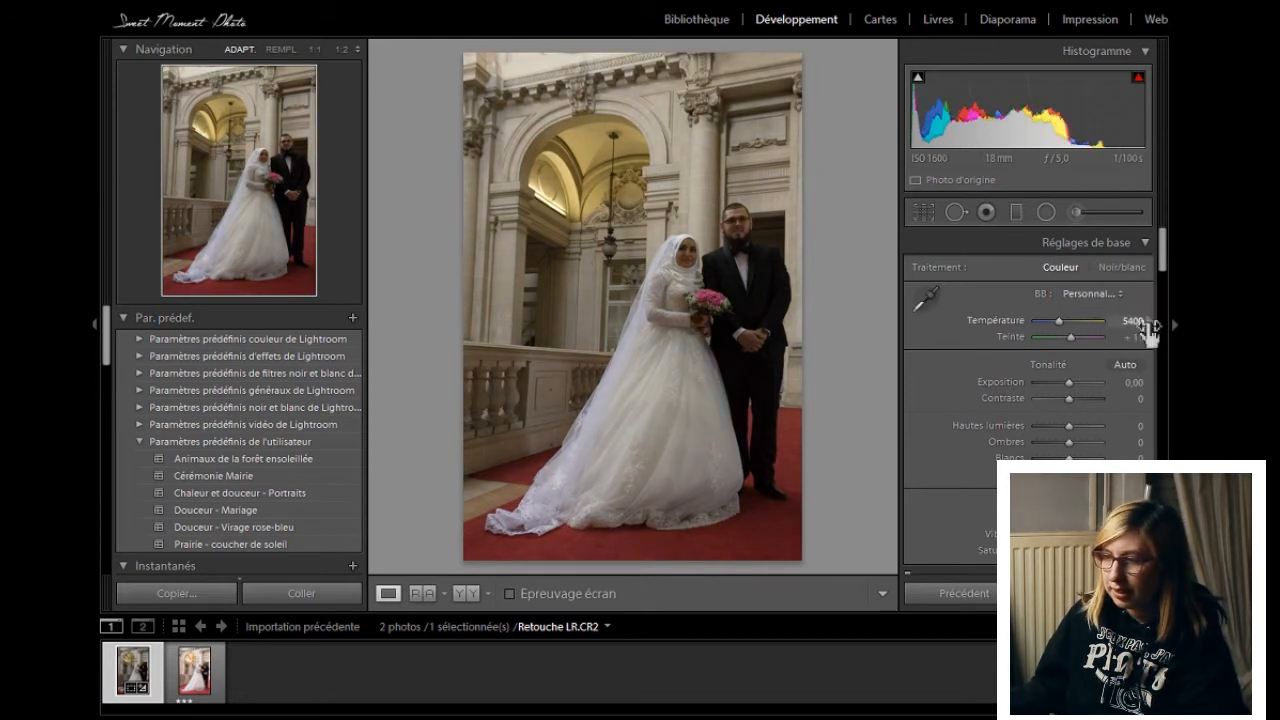
Step: Set the white balance tint of Retouche LR.CR2 to +26
click(1135, 338)
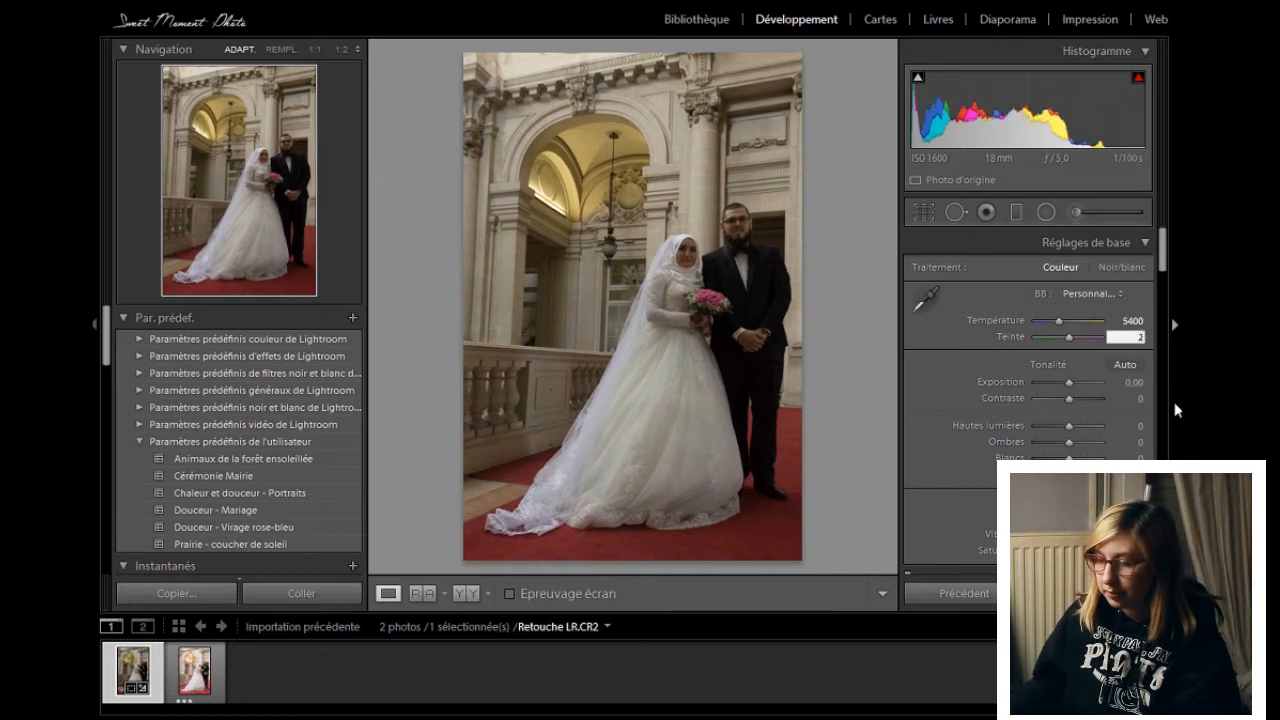
key(Escape)
click(1135, 338)
text(26)
key(Return)
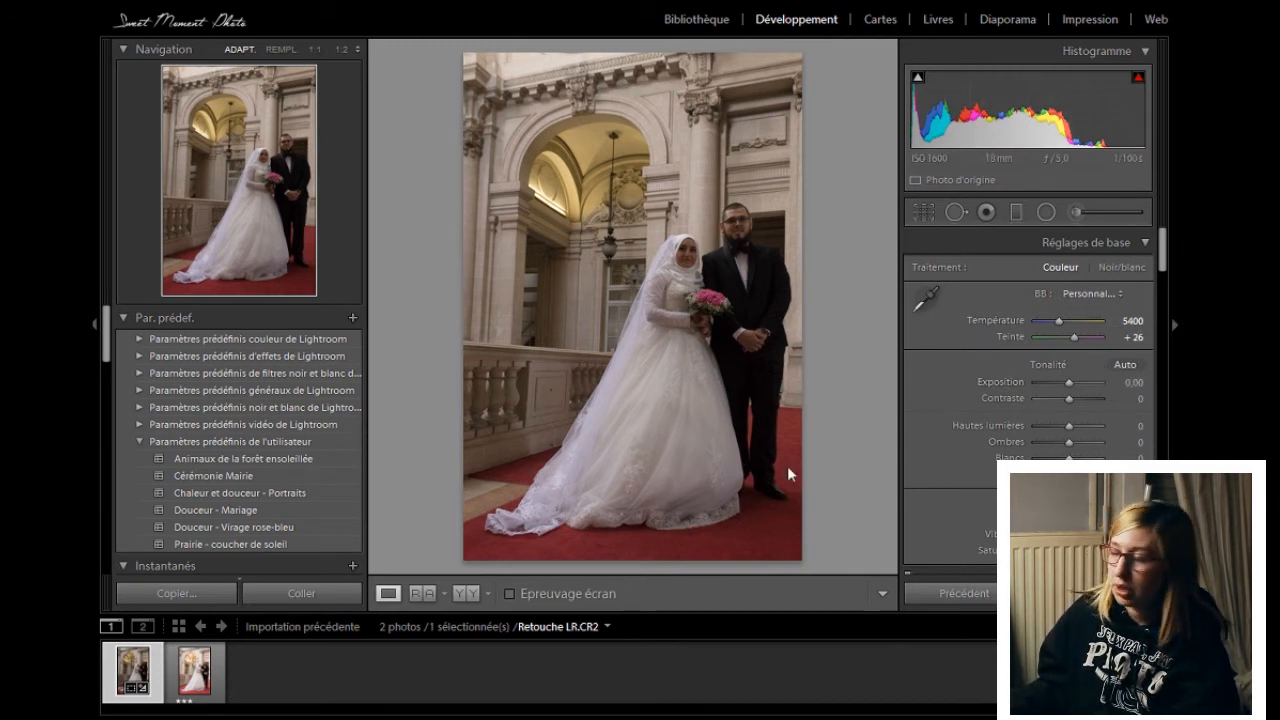
Step: Brighten the wedding photo by setting its exposure to +1,27
click(1134, 384)
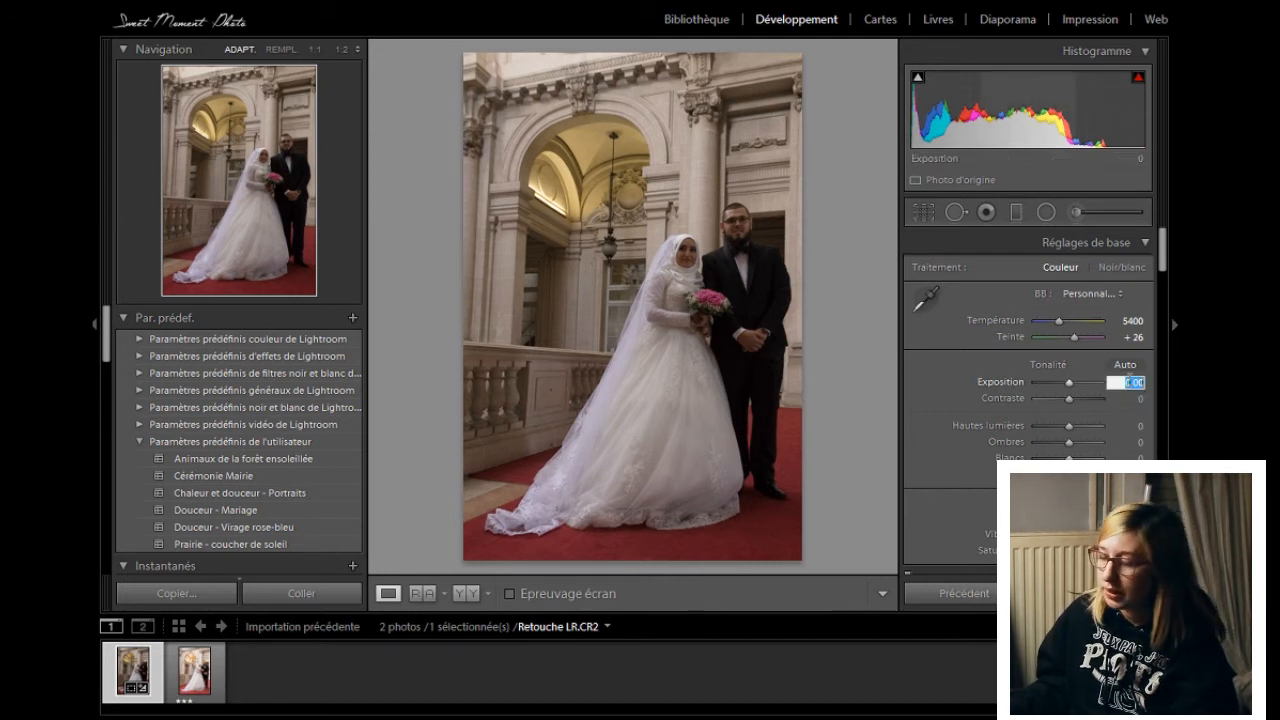
click(945, 371)
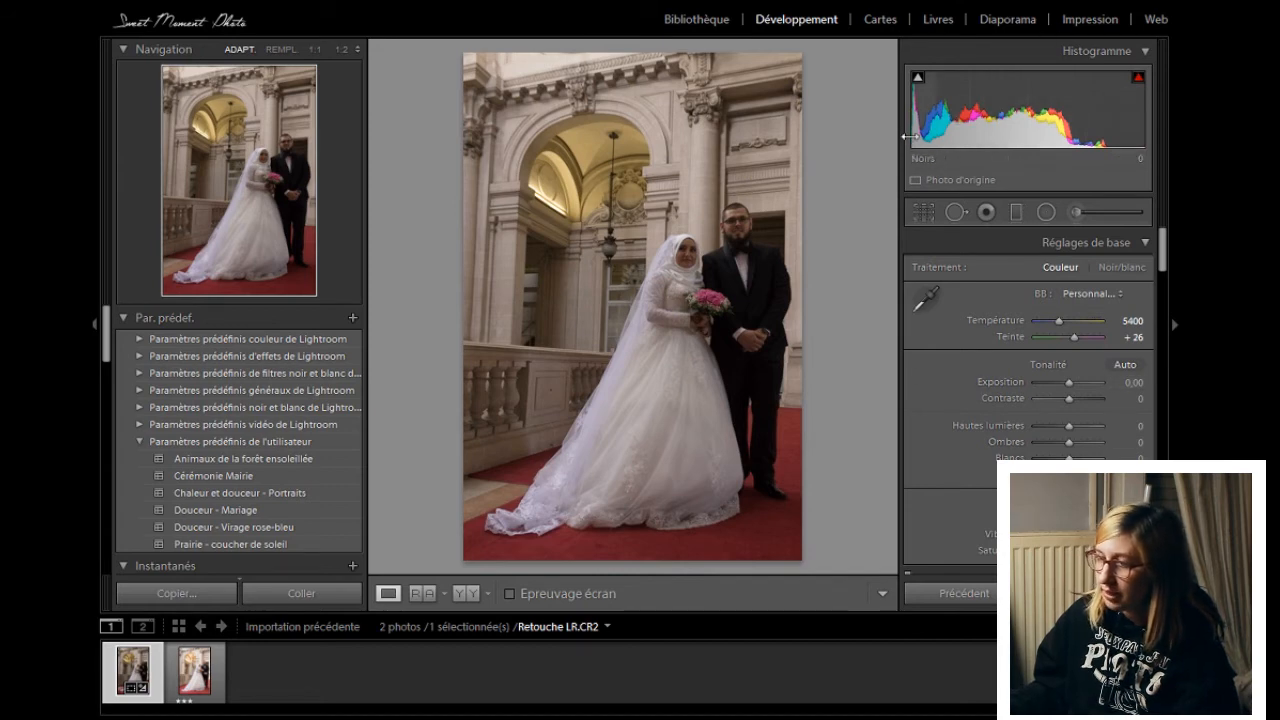
click(1129, 388)
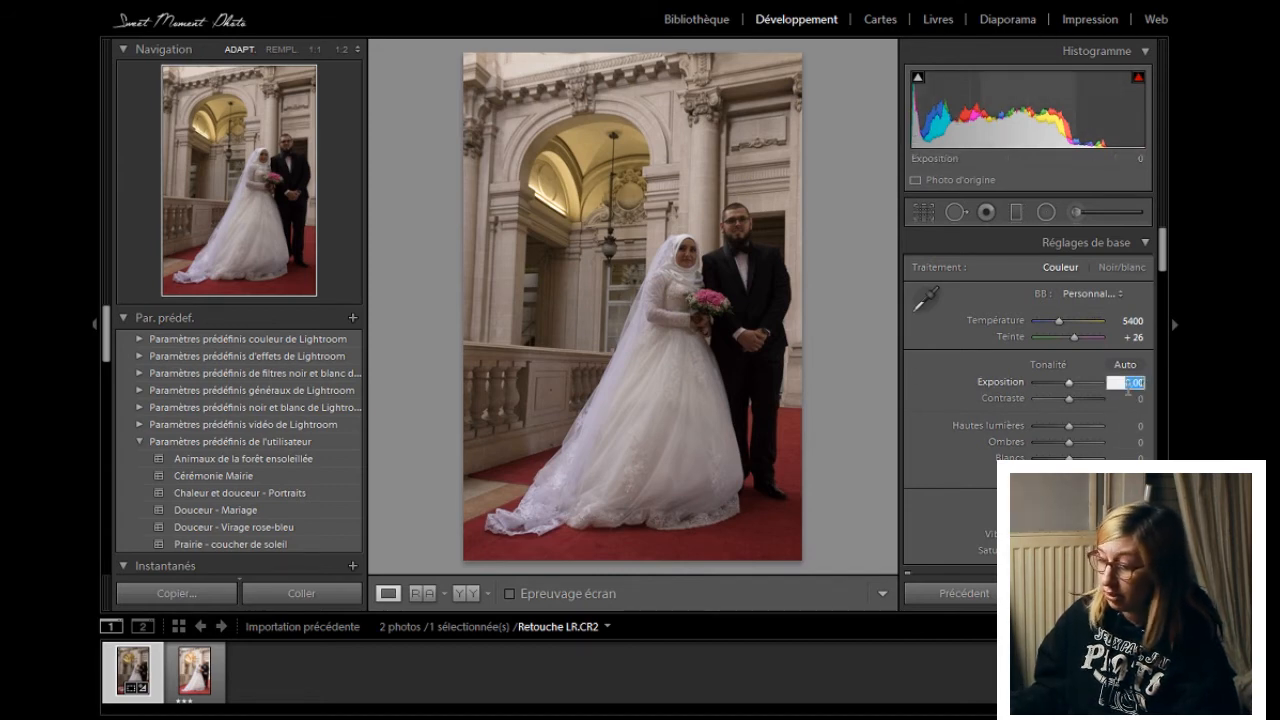
text(1,27)
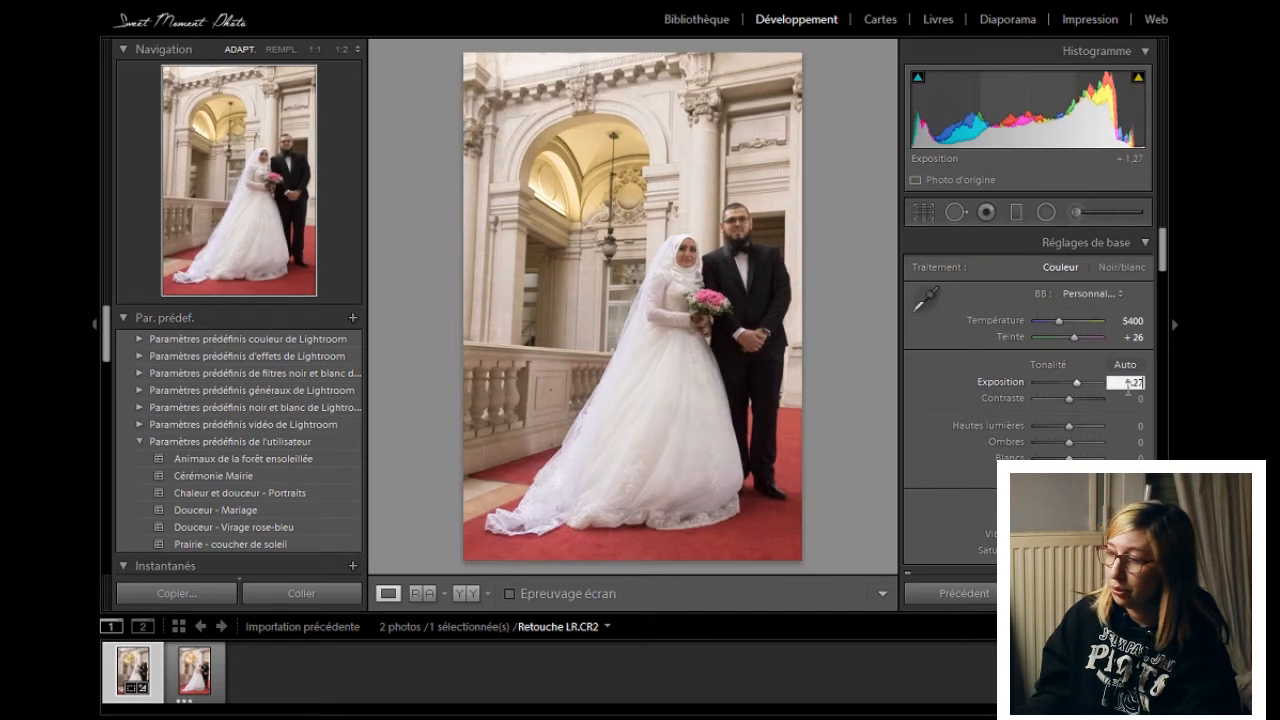
key(Return)
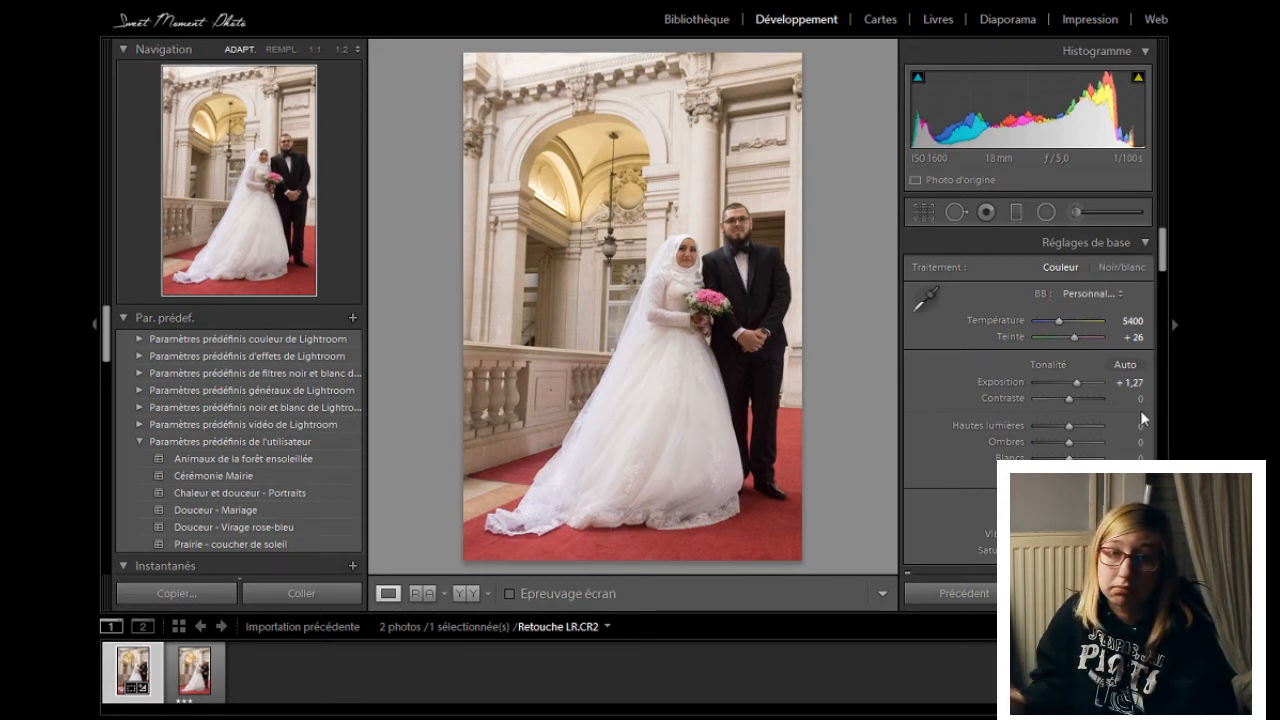
Step: Lift the photo's shadows to +12 and lower its blacks to −7
drag(1069, 441, 1073, 441)
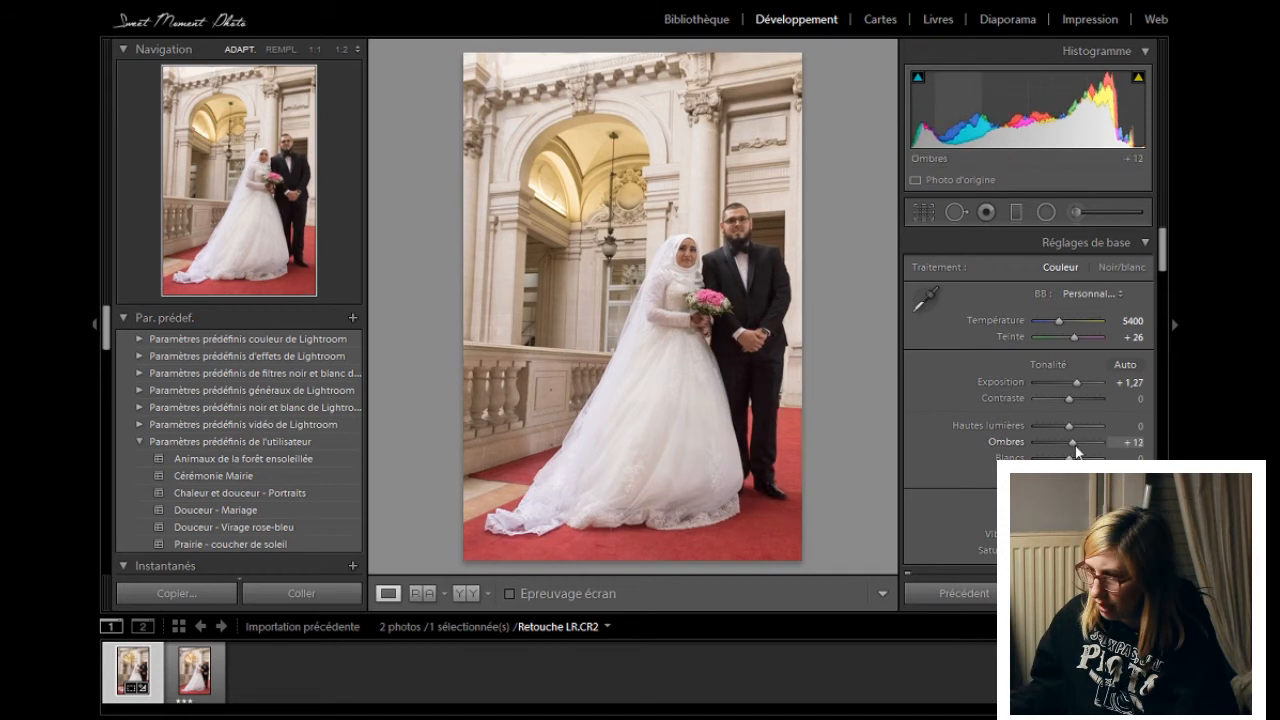
drag(1069, 474, 1066, 475)
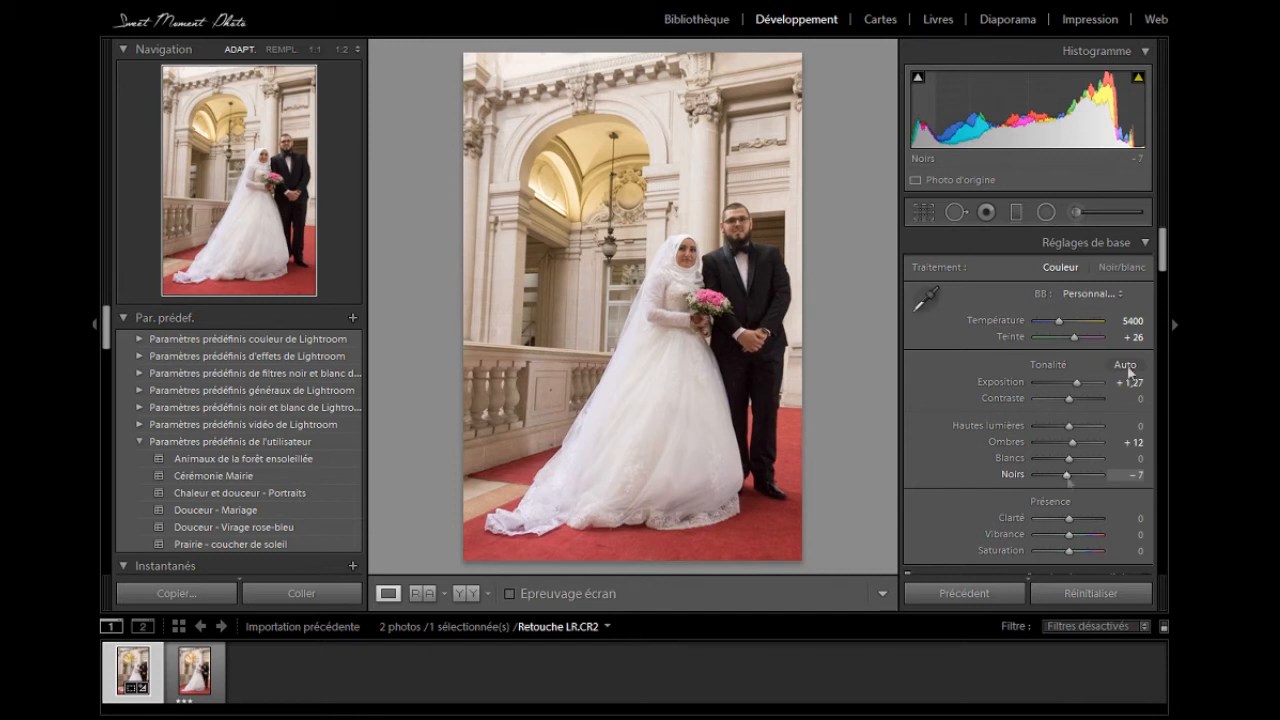
Step: Add an adjustment brush spot on the groom's dark jacket with blacks at −7, and leave the brush
click(1078, 211)
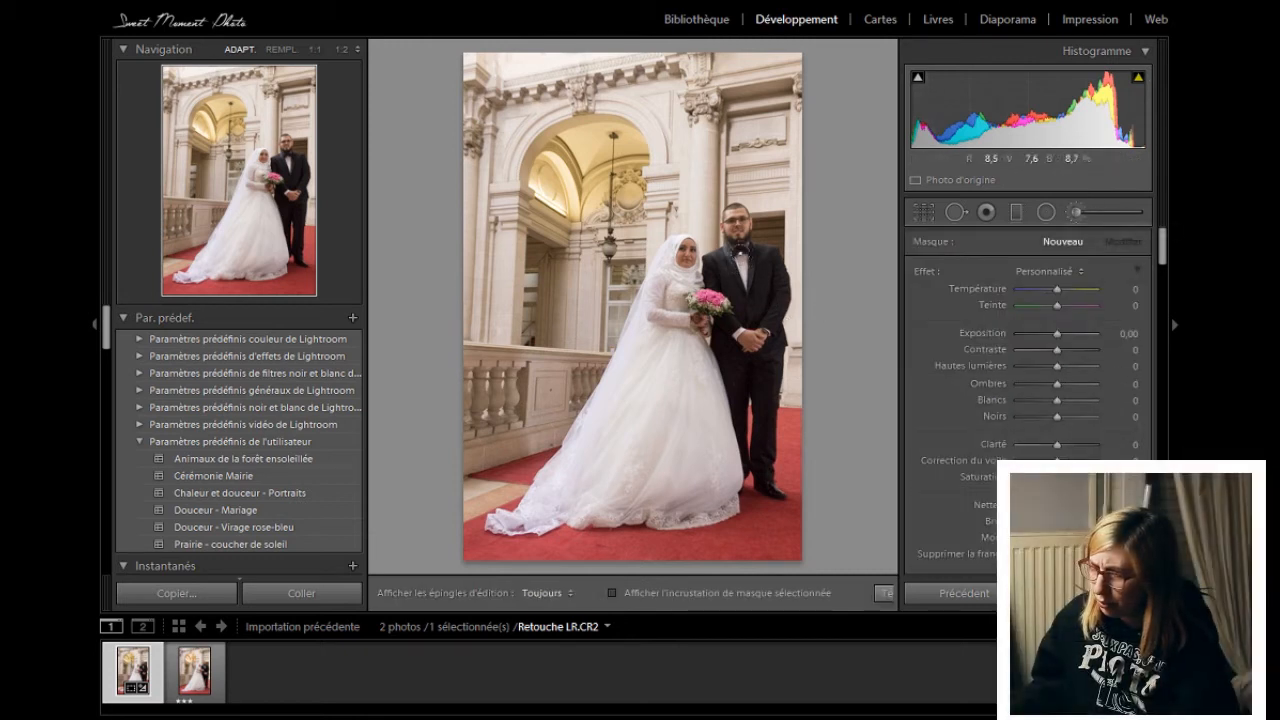
key(h)
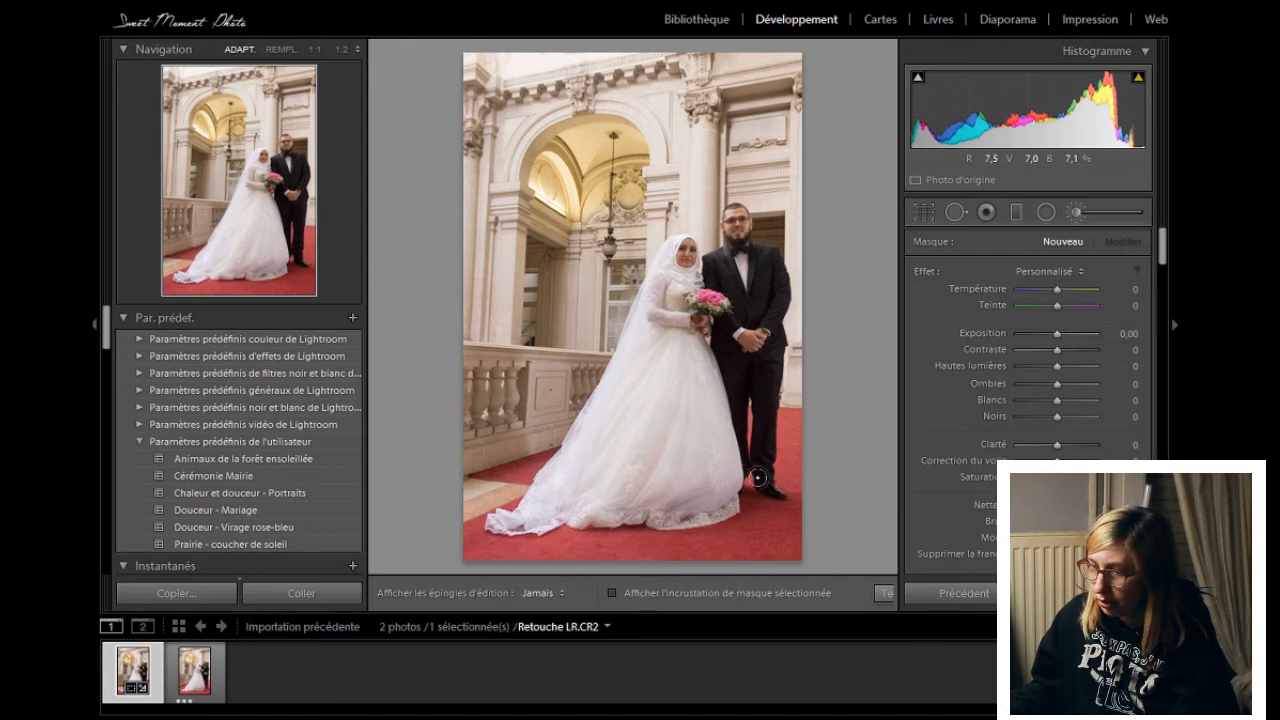
click(762, 264)
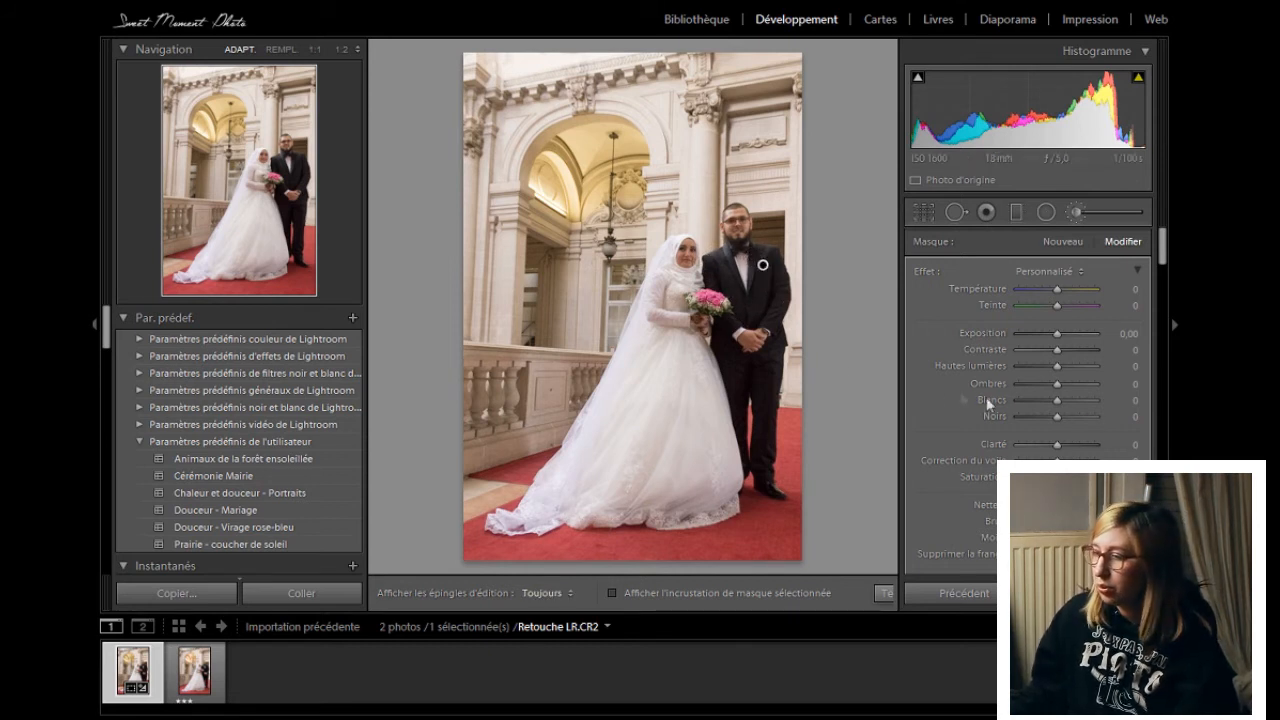
drag(1060, 413, 1055, 413)
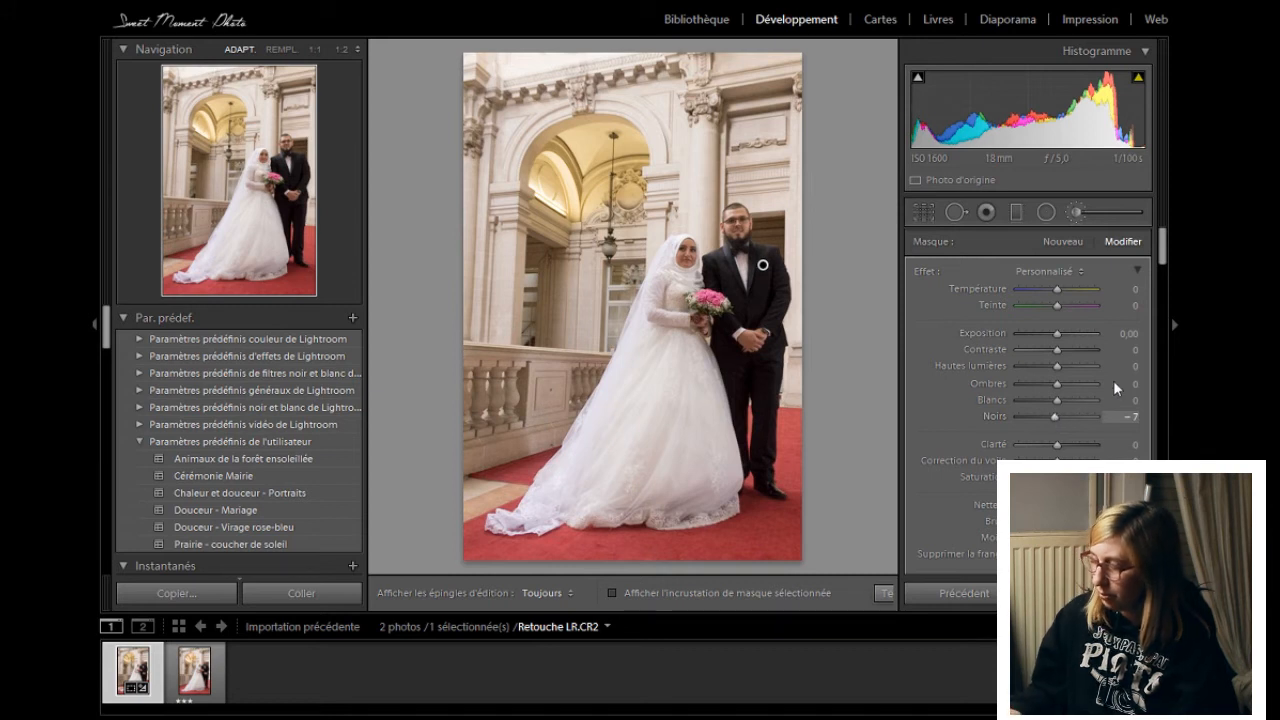
key(k)
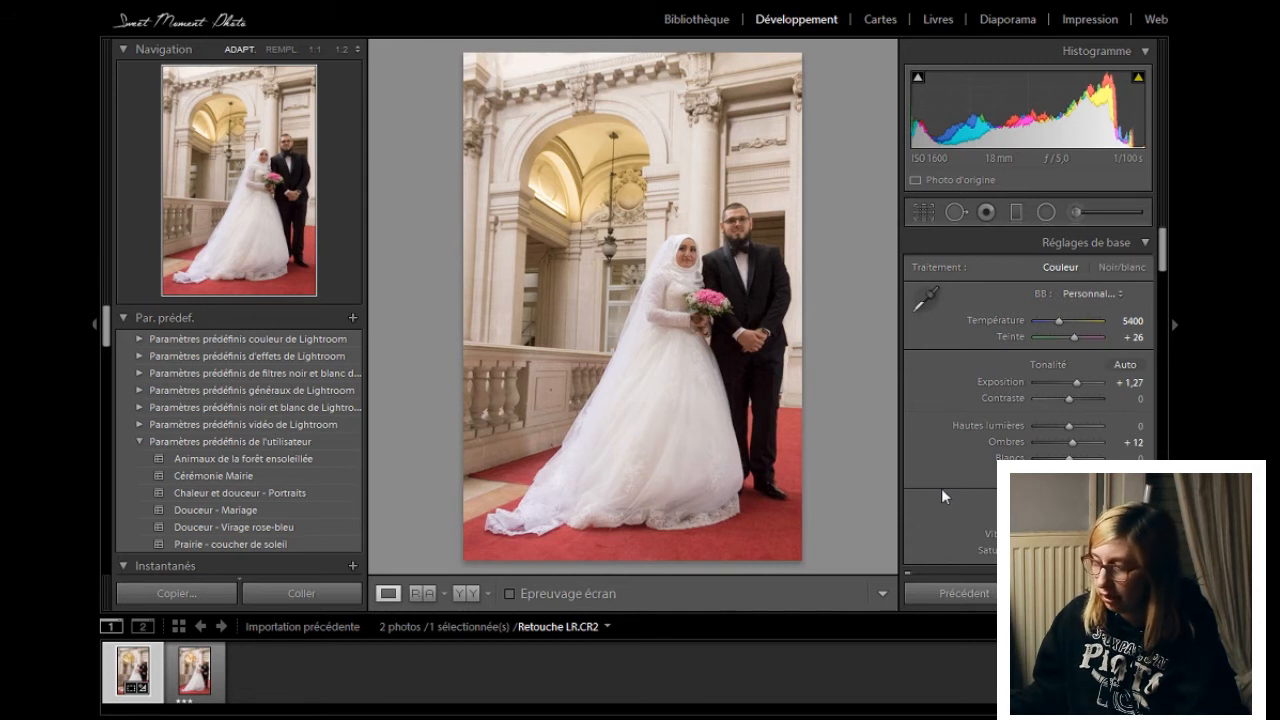
Step: Soften the photo with clarity at −10 and brighten its yellows by raising their luminance
scroll(941, 488, down, 3)
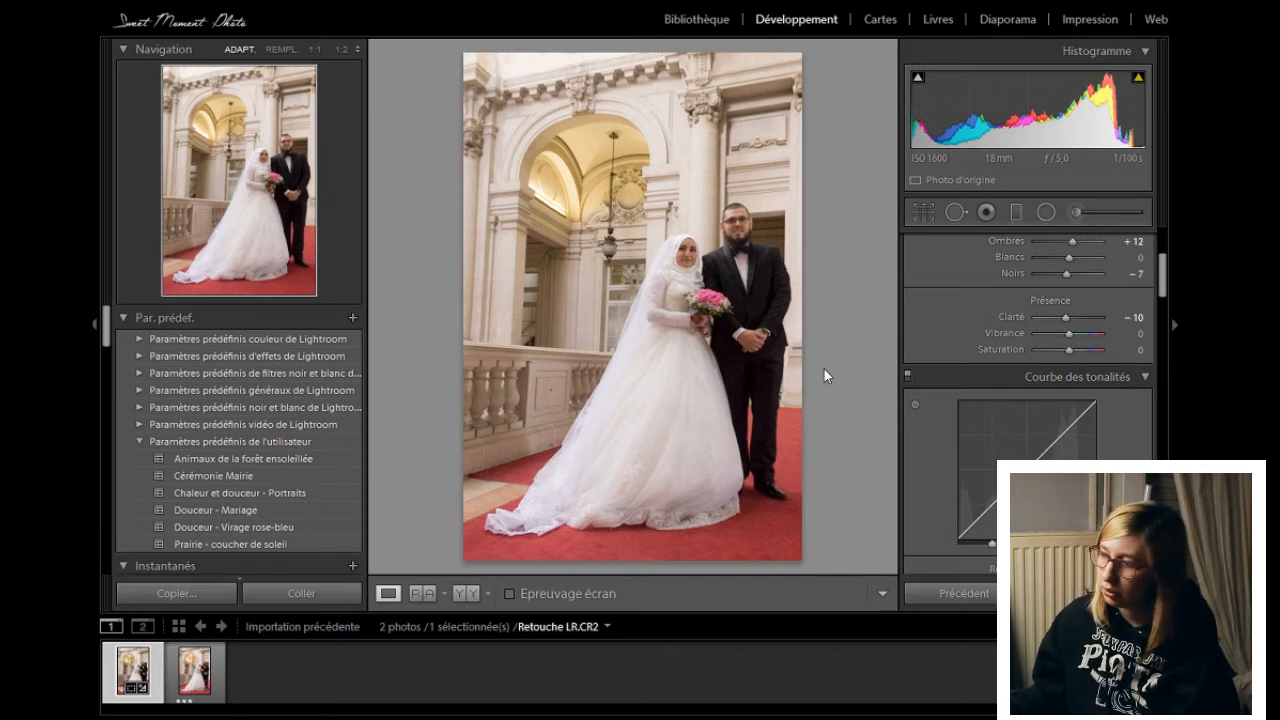
scroll(1078, 335, down, 5)
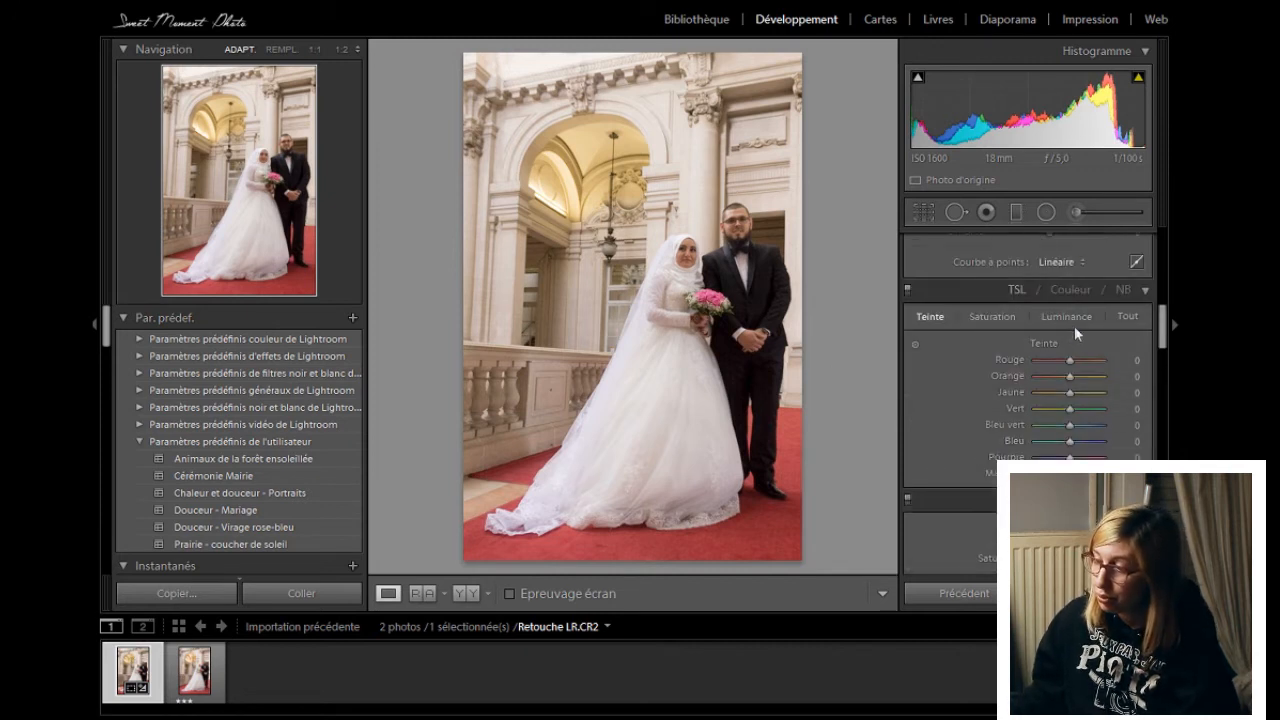
click(1062, 315)
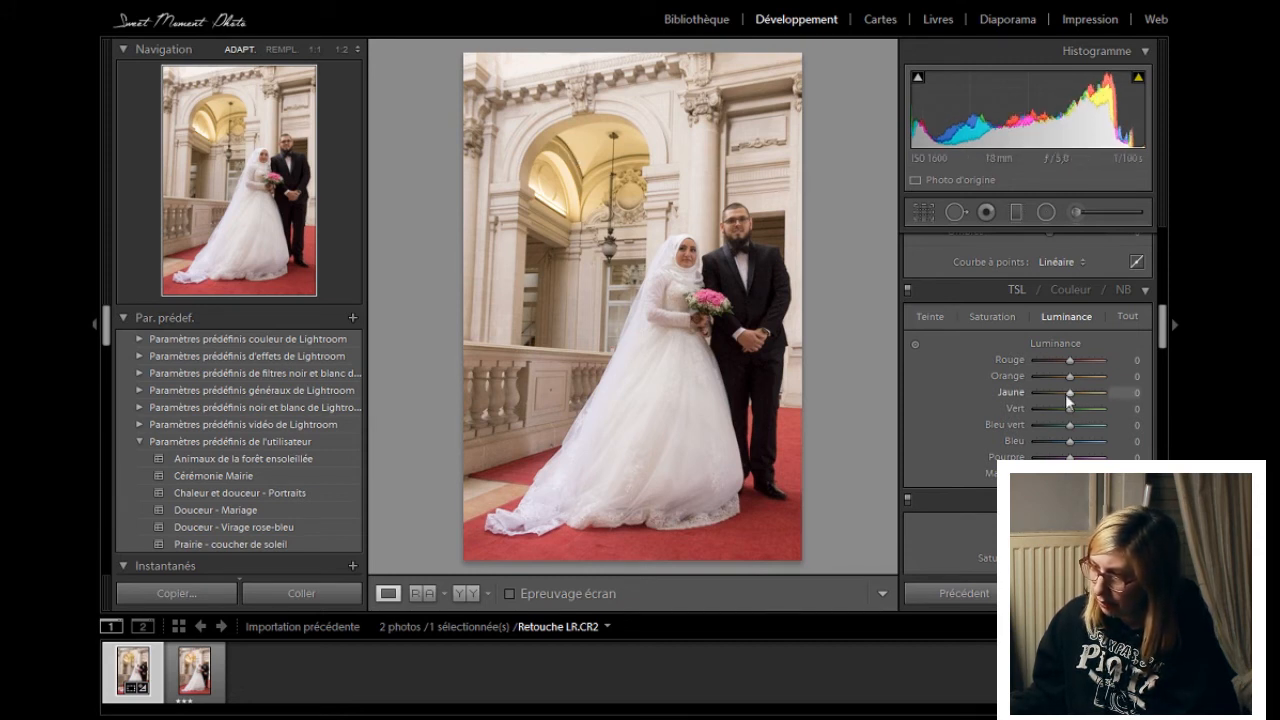
drag(1067, 398, 1082, 398)
Step: Shift the hue of the yellows toward orange, slightly past −30
click(929, 316)
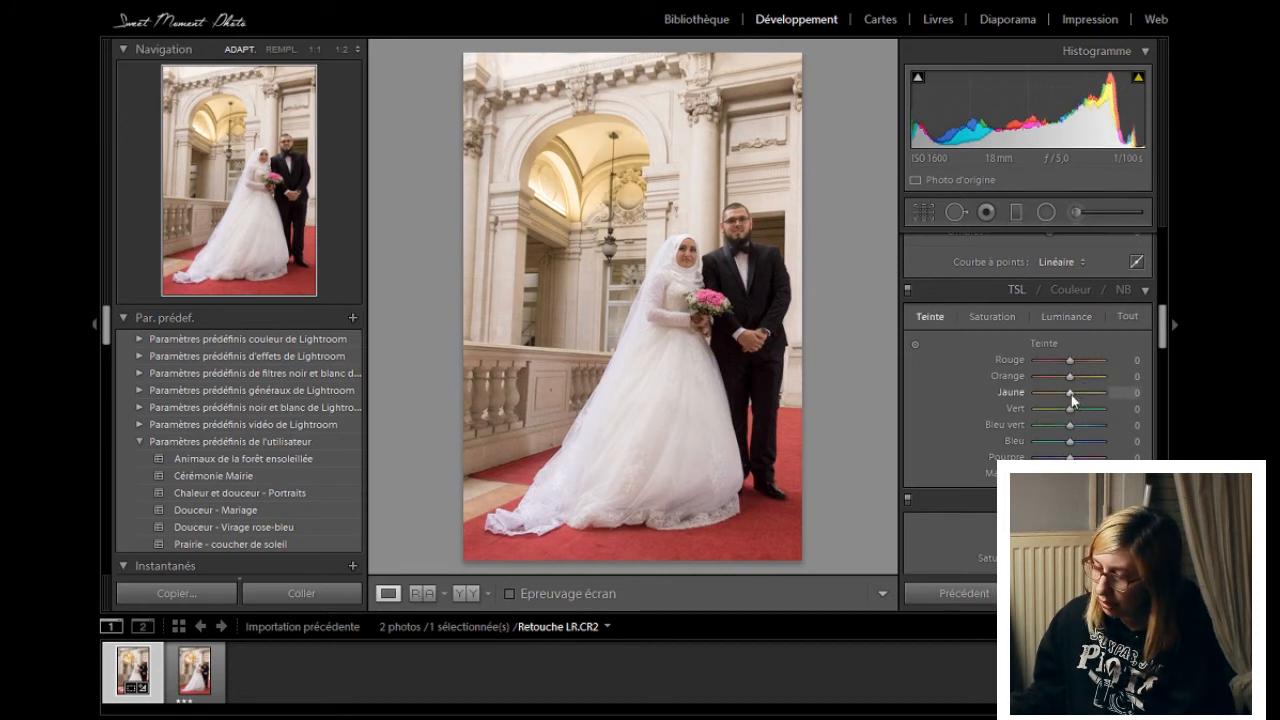
drag(1070, 393, 1060, 393)
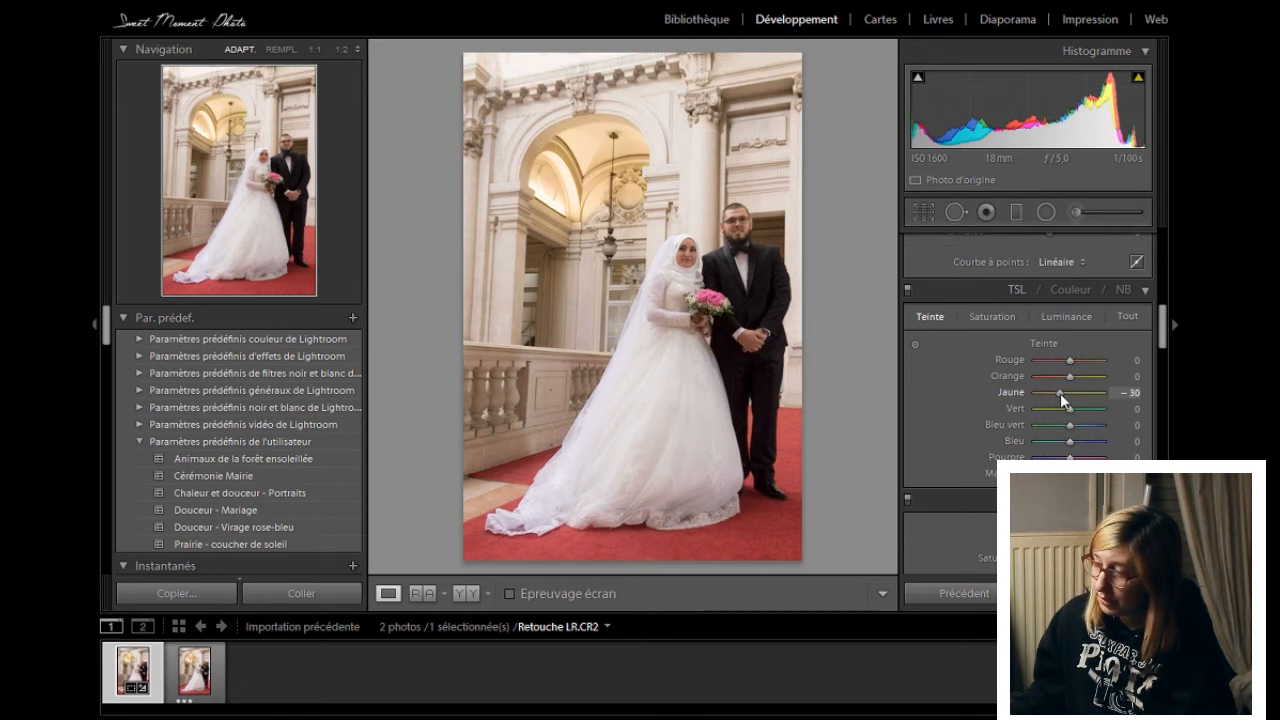
drag(1060, 393, 1058, 393)
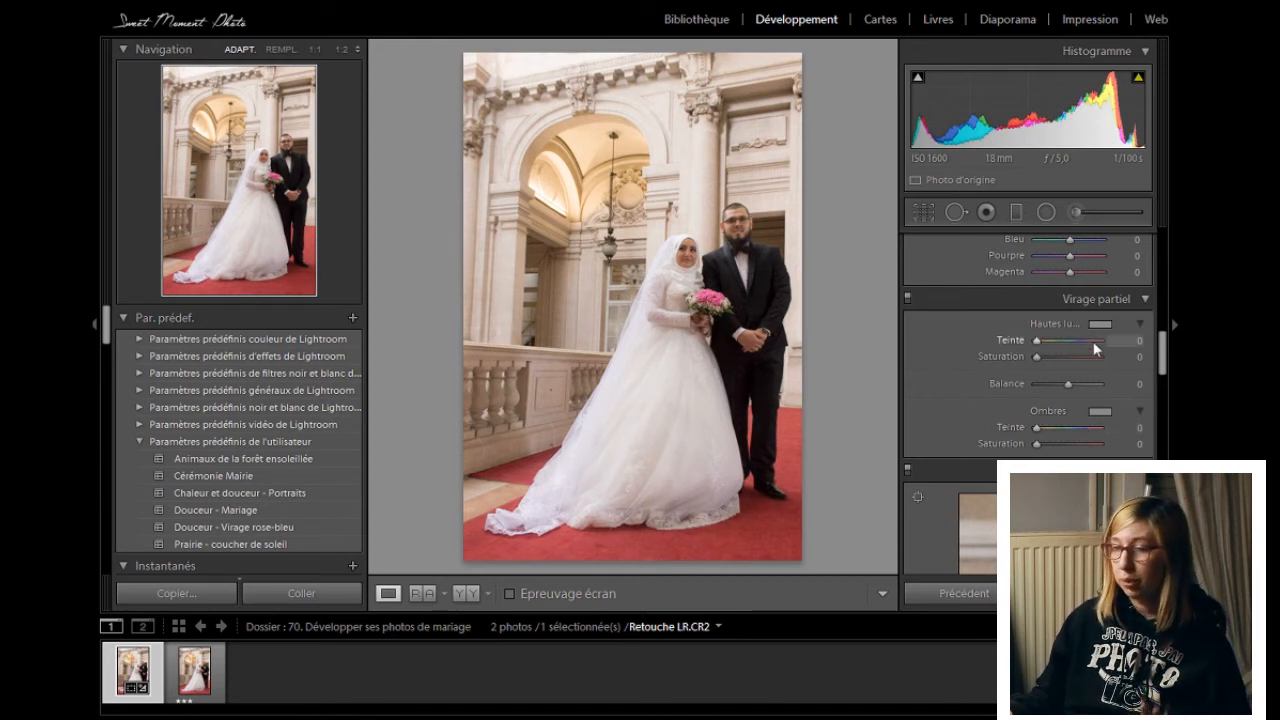
Step: Point the Detail preview at the bride's face to judge the image noise there
scroll(1093, 341, down, 2)
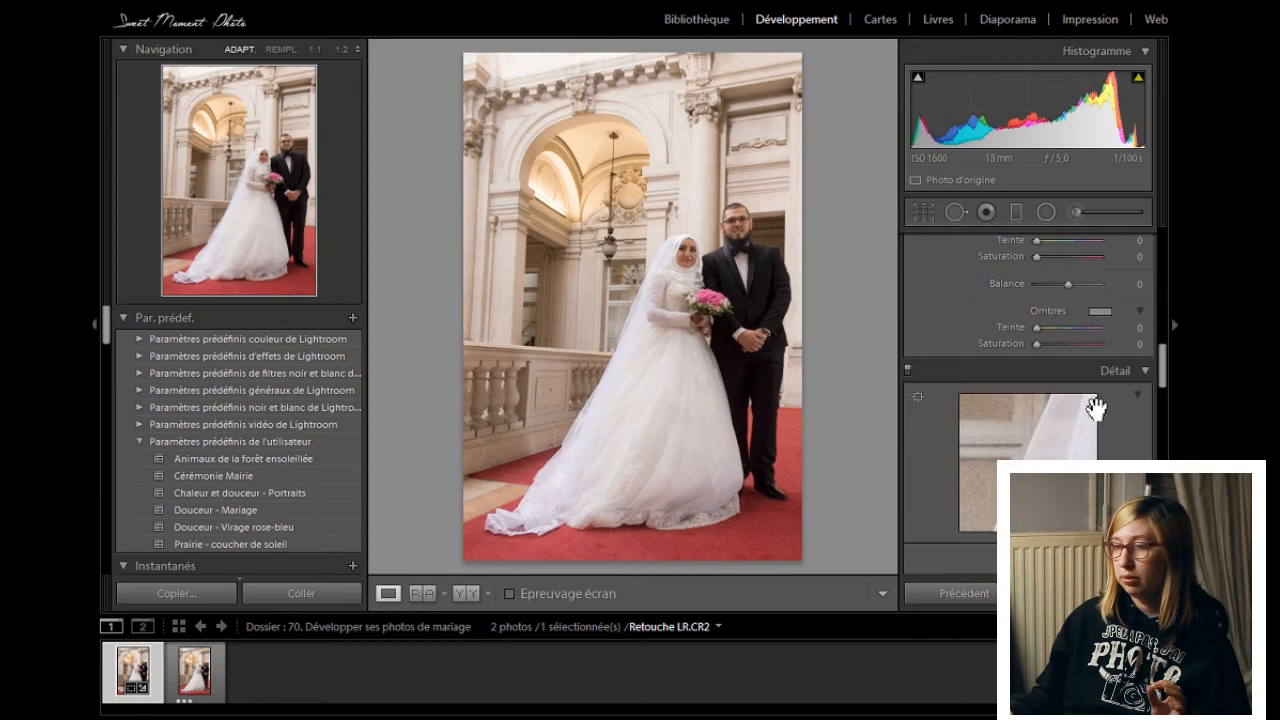
scroll(1095, 408, down, 3)
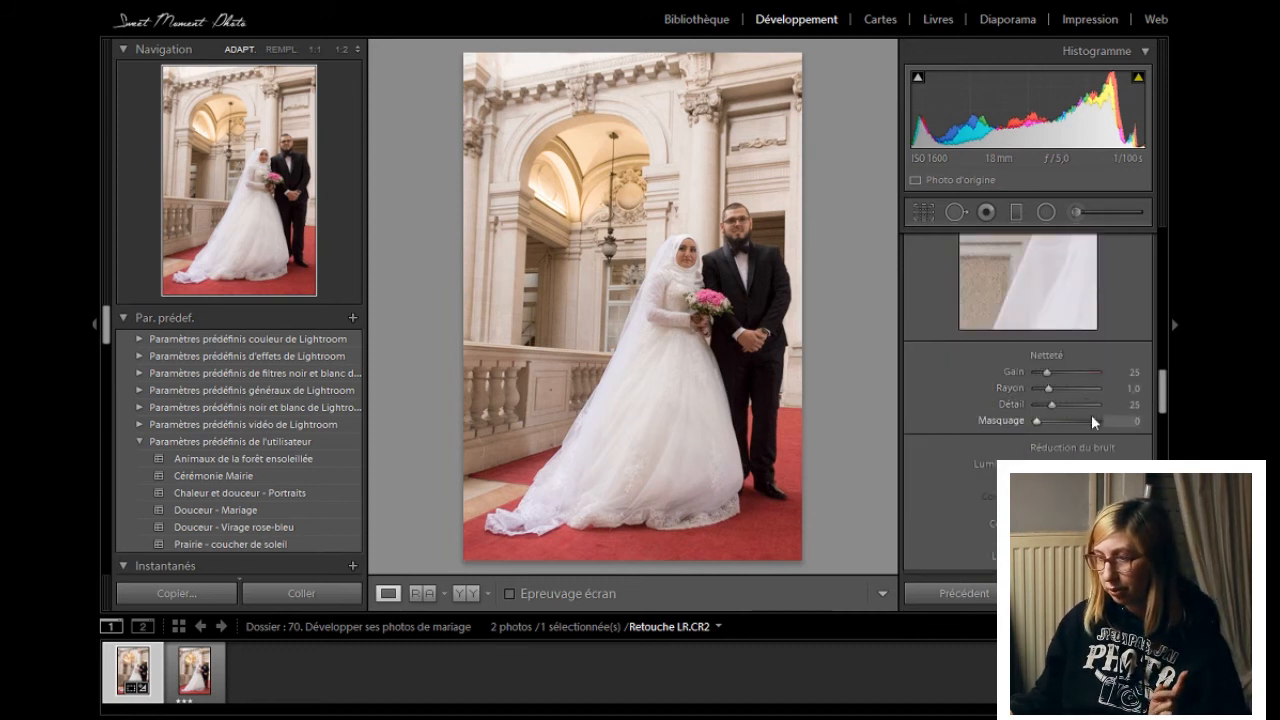
scroll(968, 335, up, 3)
click(917, 396)
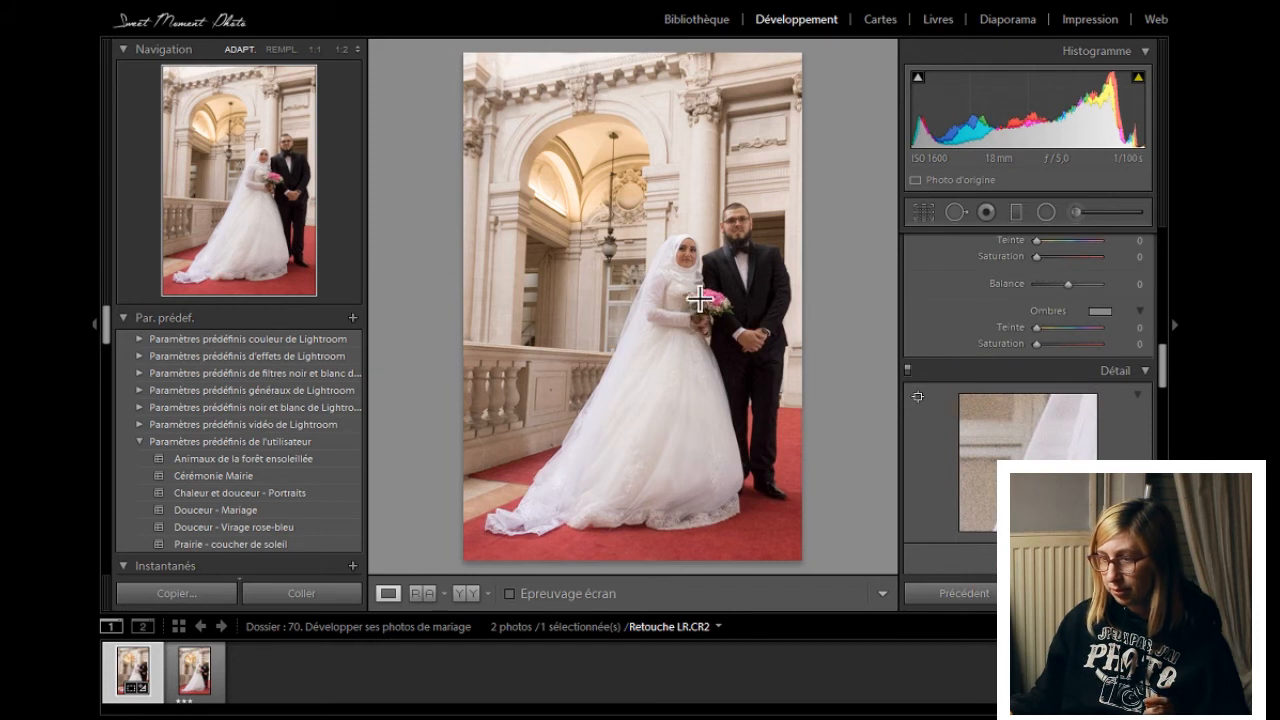
click(692, 258)
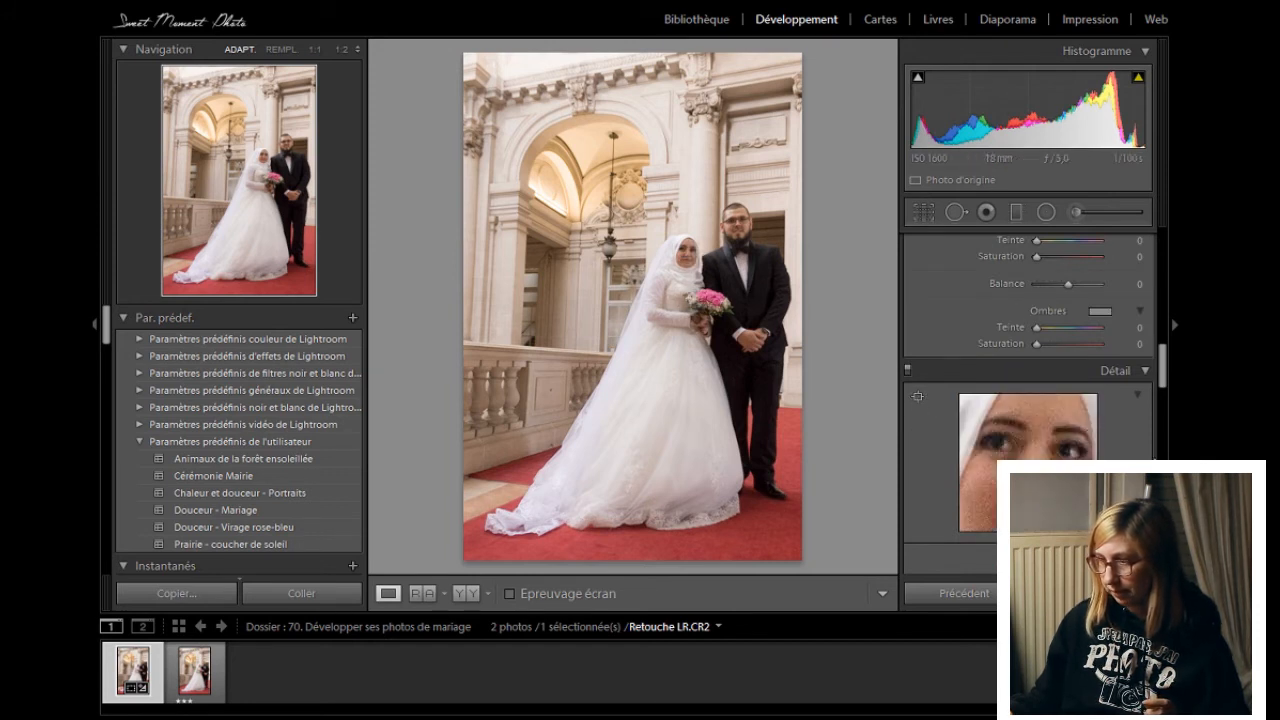
Step: Set the noise reduction luminance to 37 and its luminance detail to 69
scroll(1140, 450, down, 2)
scroll(1140, 449, down, 2)
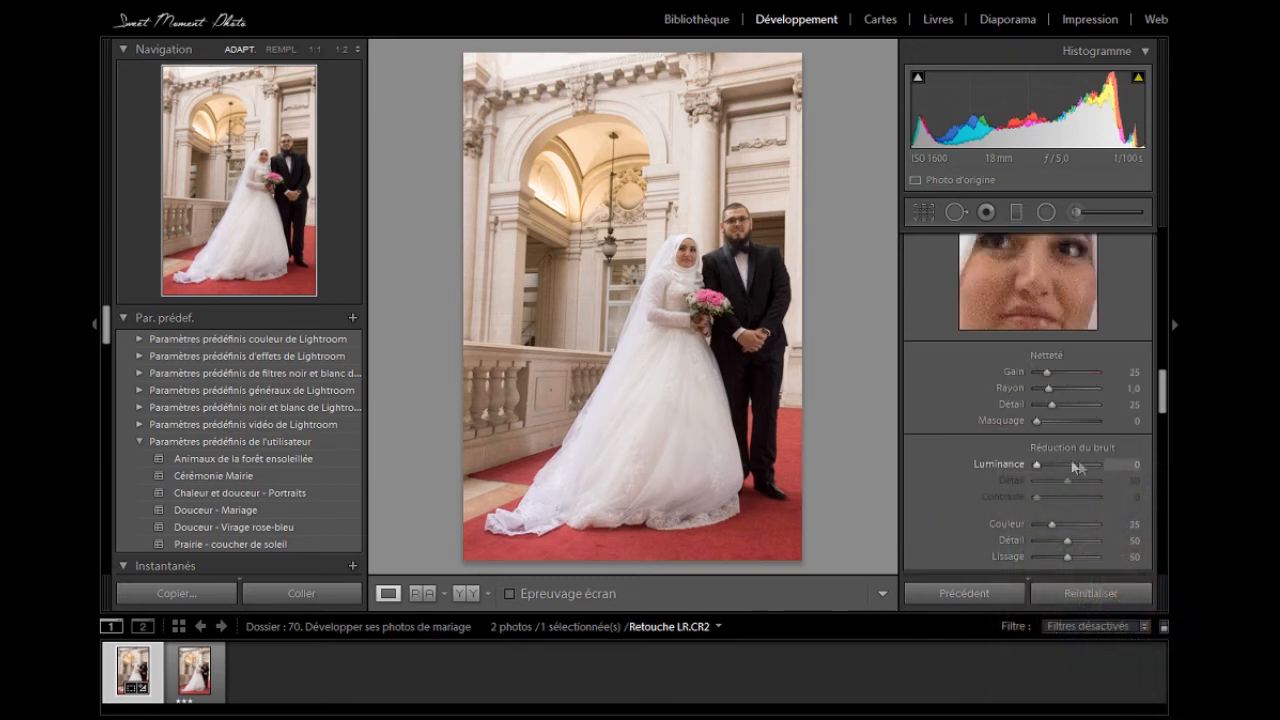
mouse_move(1036, 462)
mouse_down()
mouse_move(1058, 465)
mouse_move(1040, 468)
mouse_up()
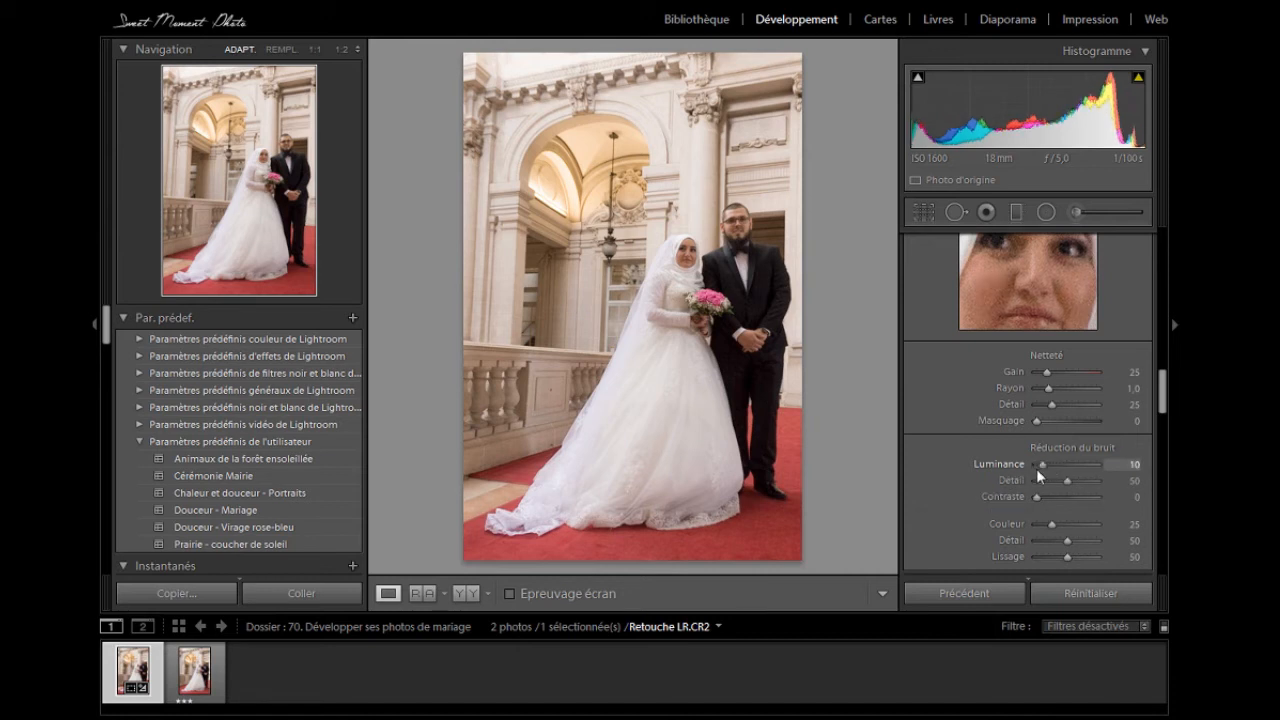
scroll(1040, 468, up, 1)
drag(1043, 522, 1056, 528)
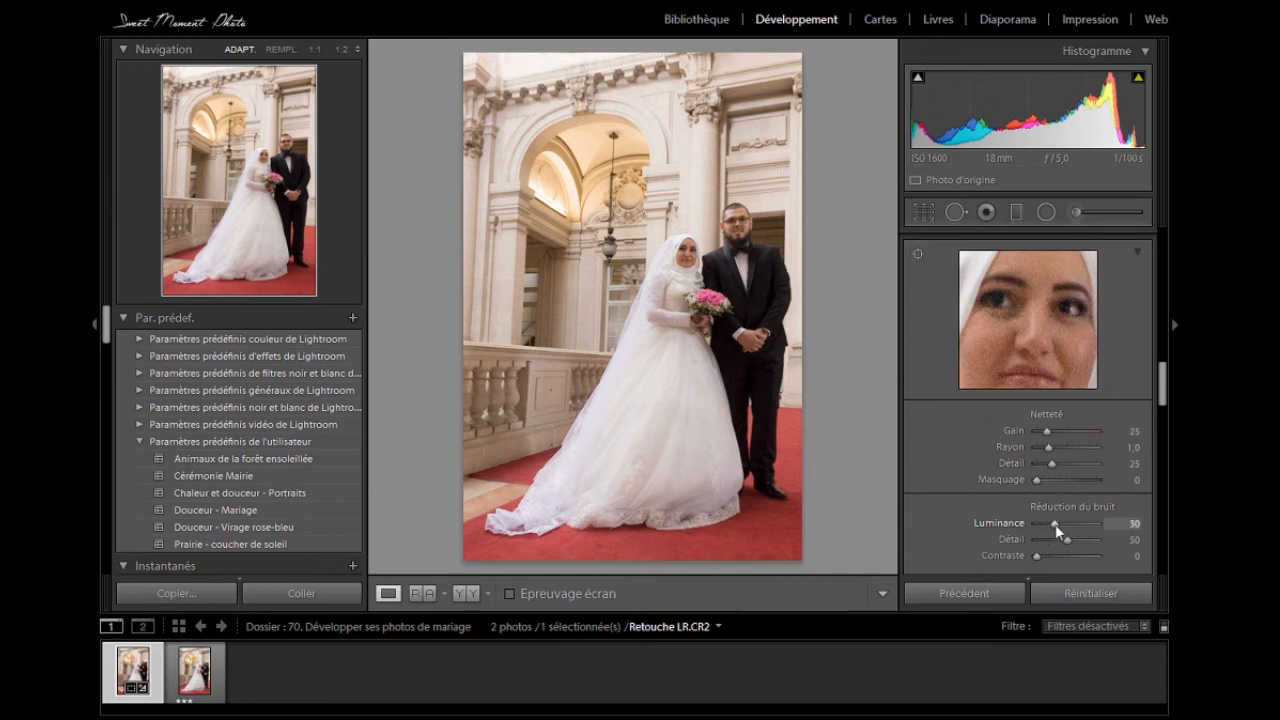
drag(1055, 524, 1059, 524)
drag(1067, 540, 1074, 542)
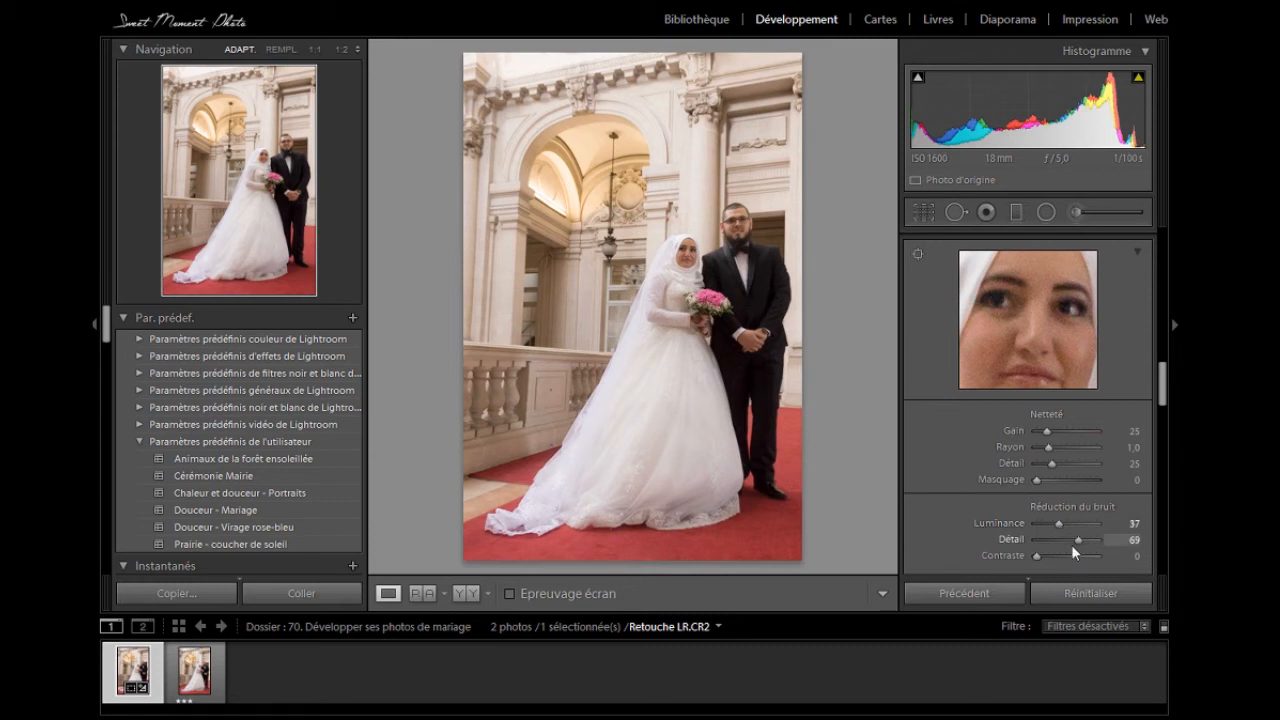
Step: Point the Detail preview at the groom's dark jacket to judge the color noise
scroll(990, 544, down, 2)
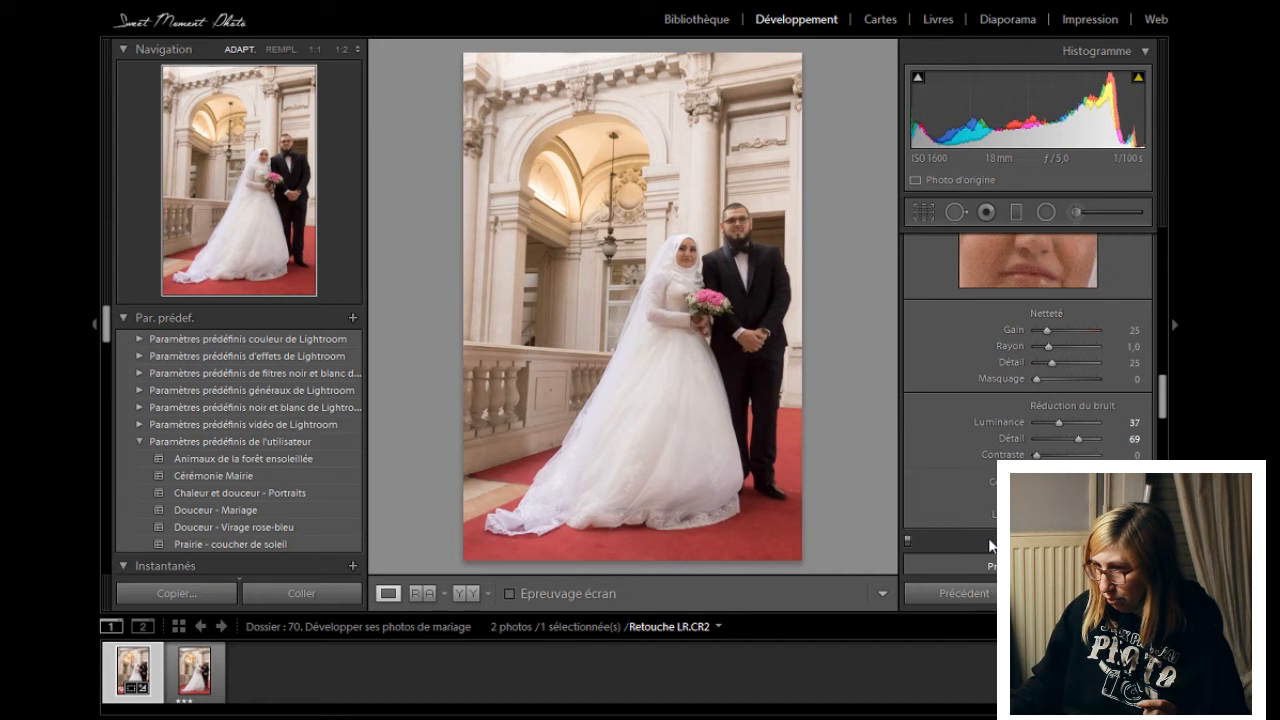
scroll(928, 253, up, 2)
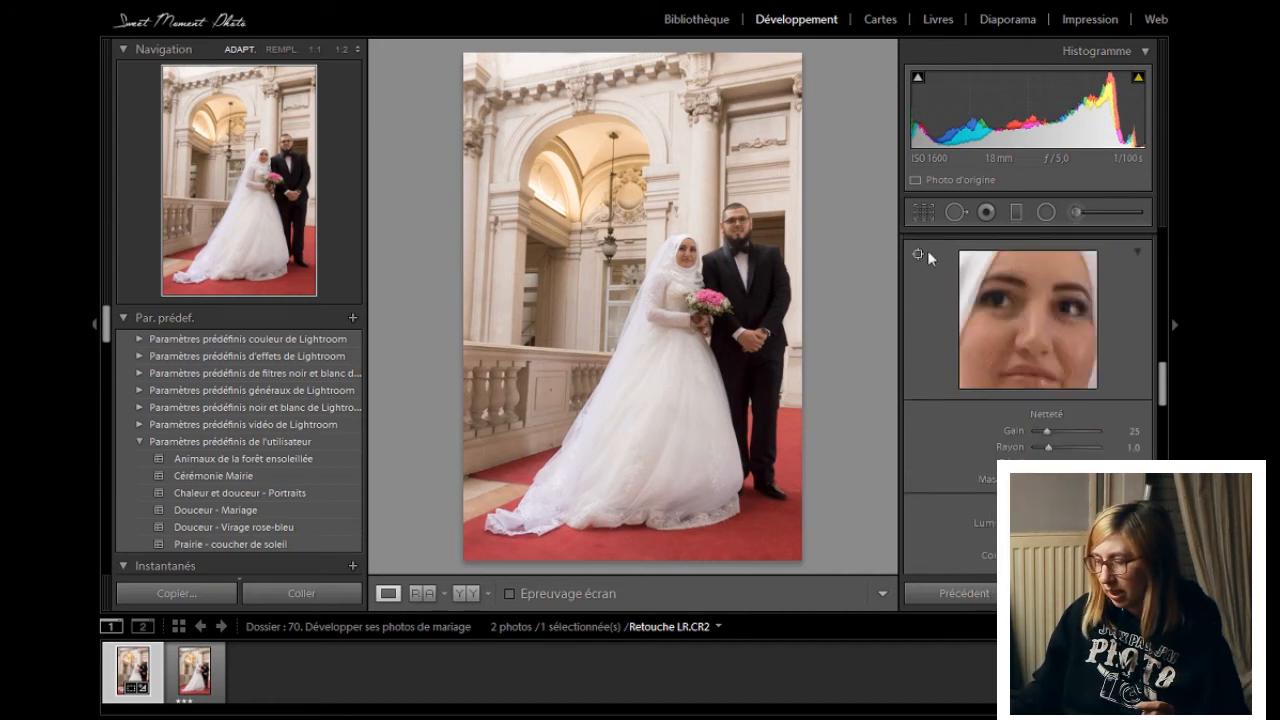
click(919, 253)
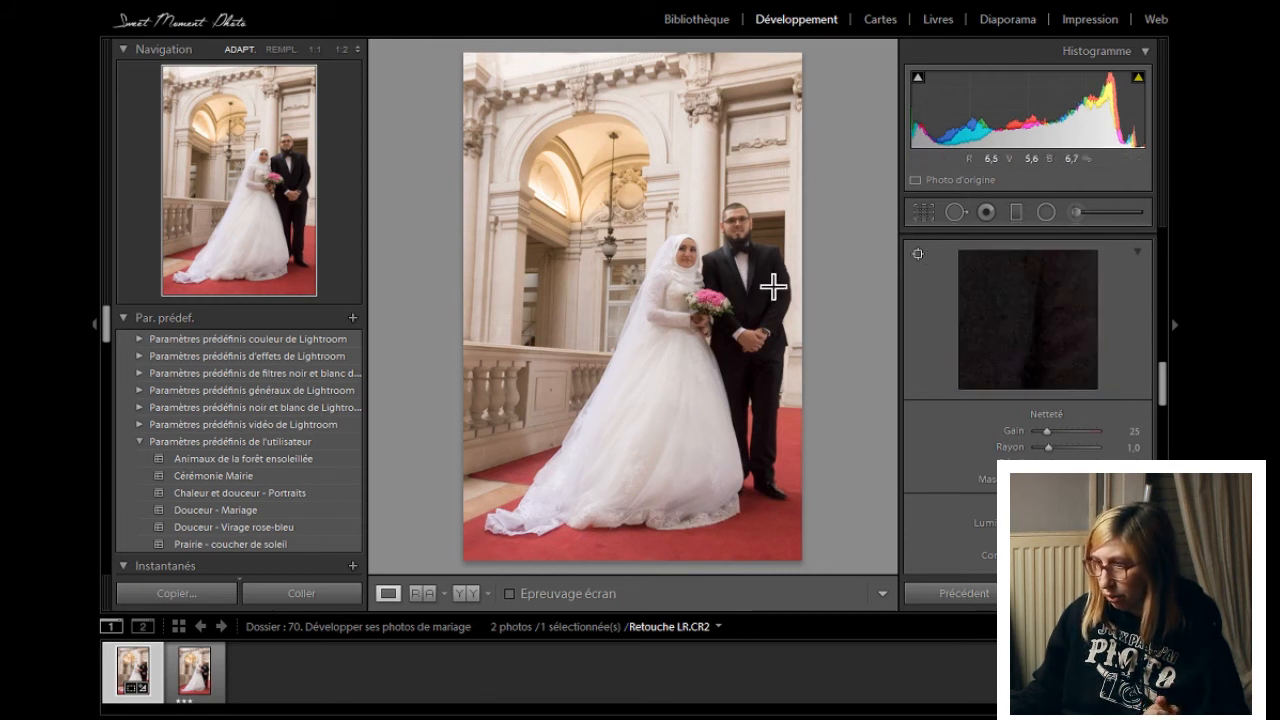
click(773, 287)
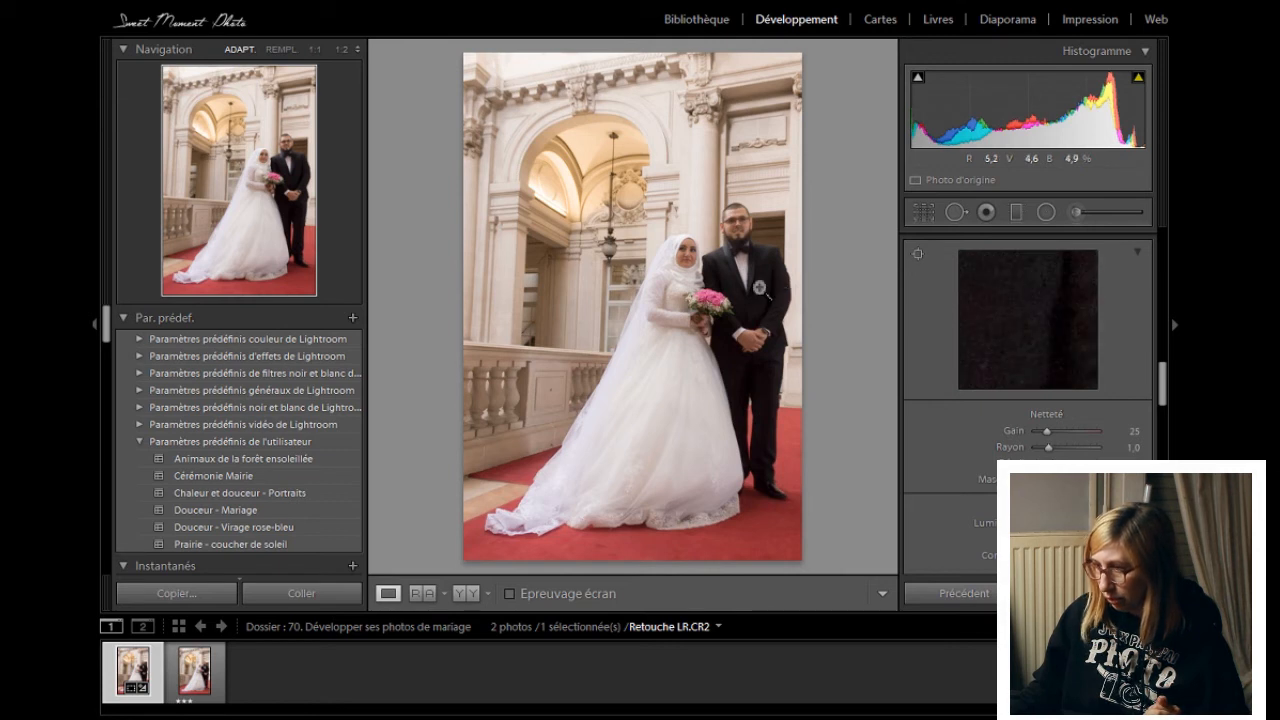
Step: Try stronger color noise reduction and none at all, and settle the color value on 39
scroll(1163, 383, down, 2)
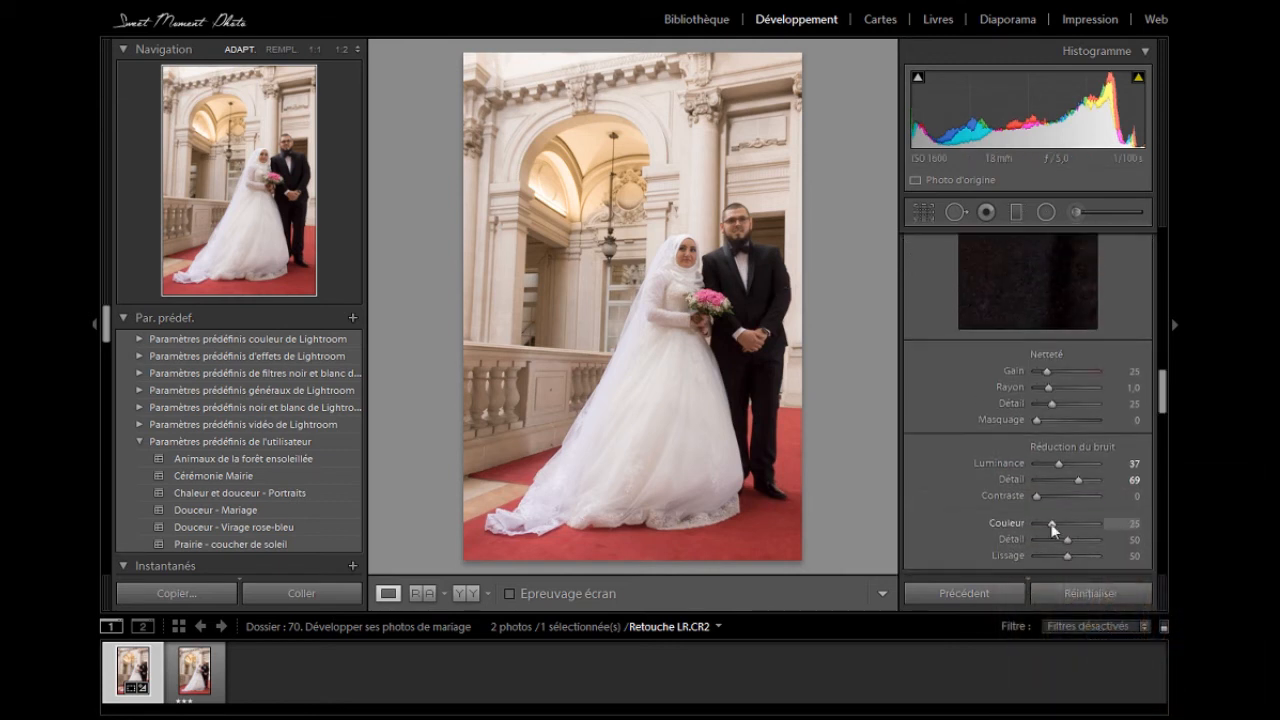
drag(1050, 526, 1056, 526)
drag(1082, 524, 1030, 524)
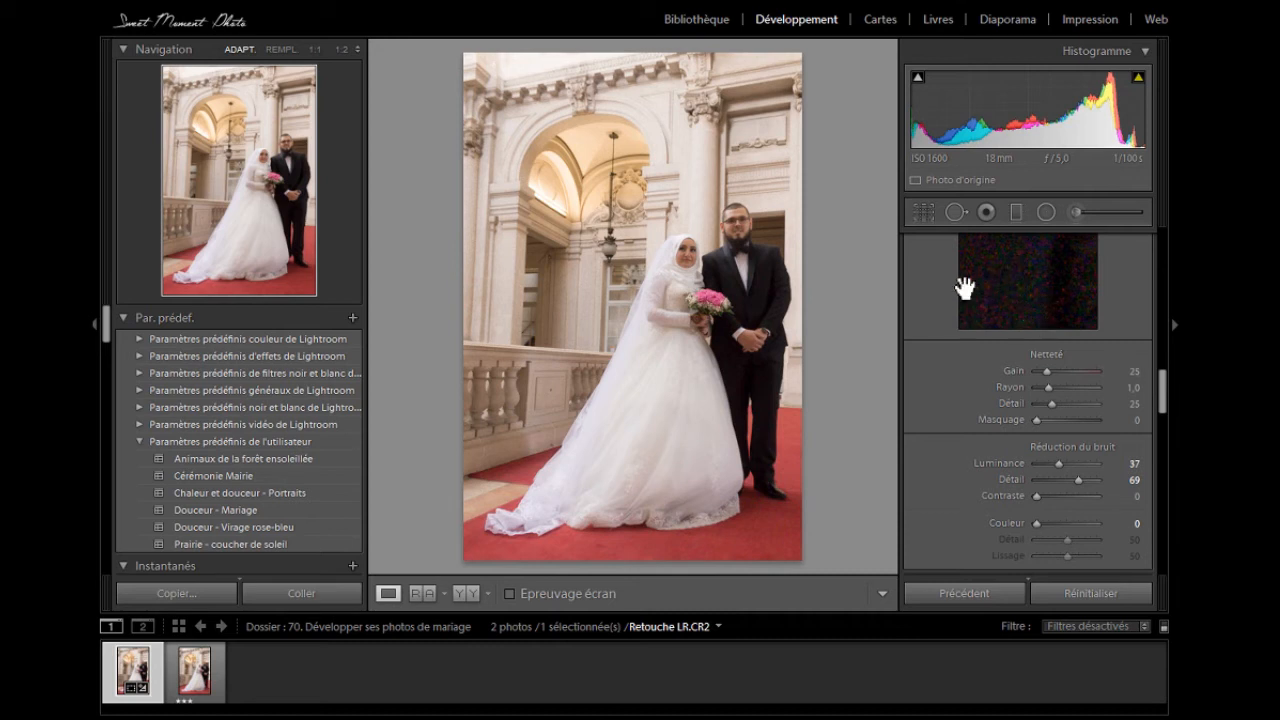
drag(1035, 521, 1057, 526)
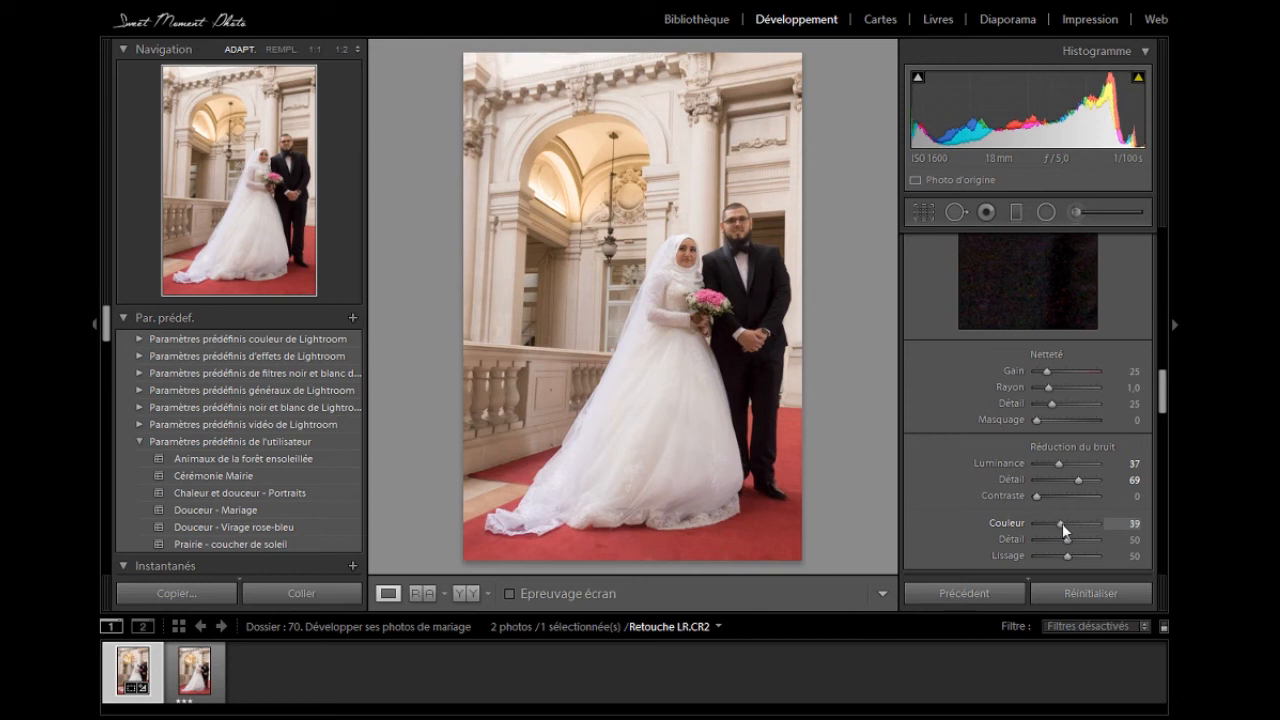
Step: Set the color noise reduction to 46 and check the couple's faces and the groom's jacket at 1:1
drag(1062, 523, 1067, 522)
scroll(1066, 526, up, 3)
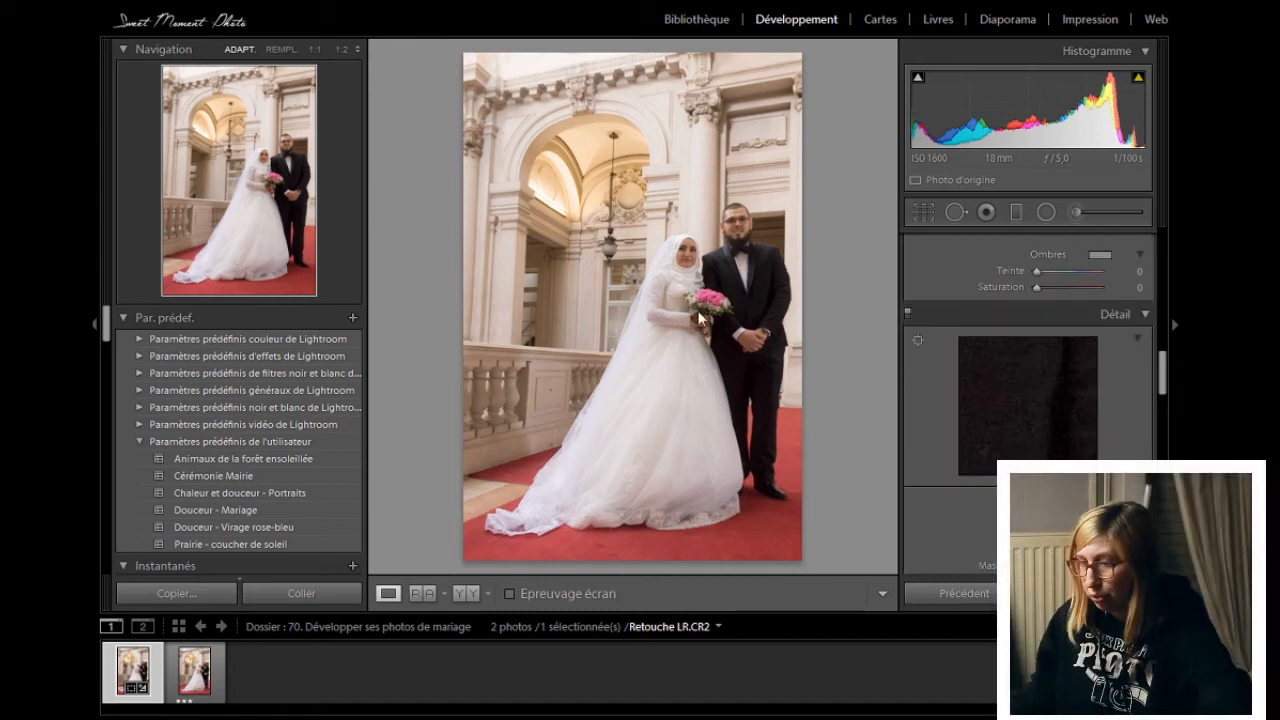
click(720, 254)
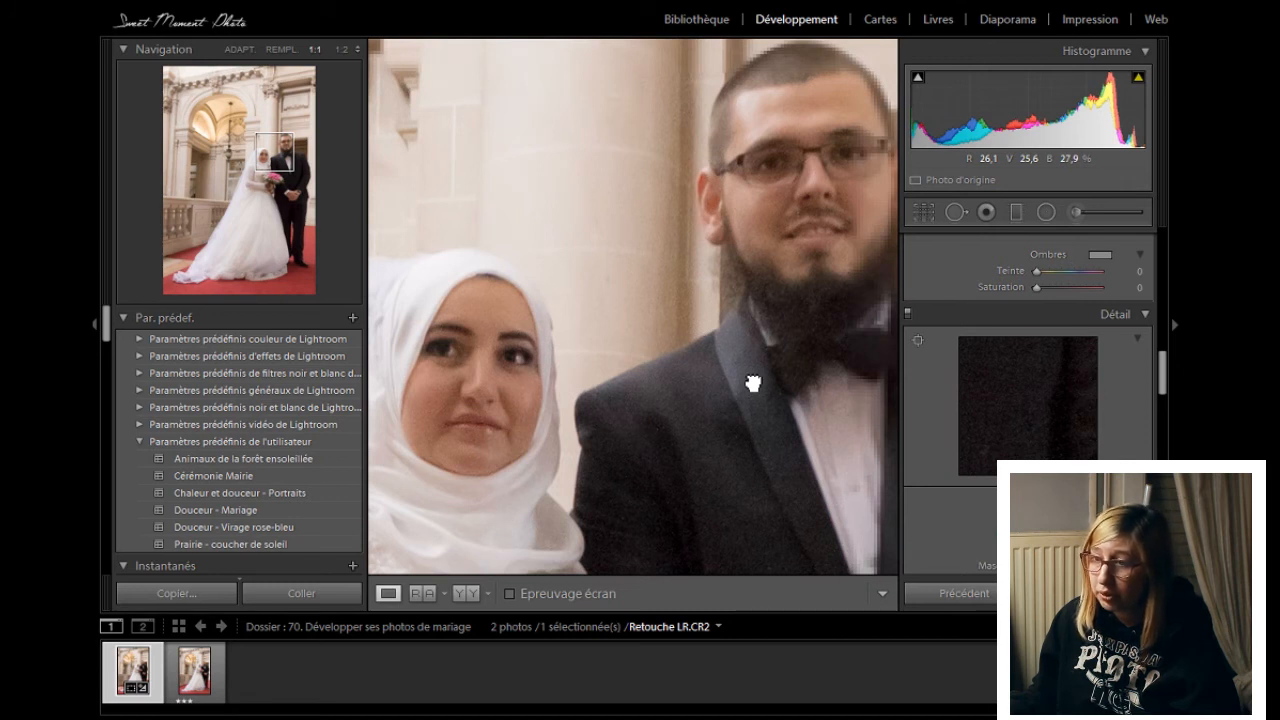
drag(753, 383, 648, 298)
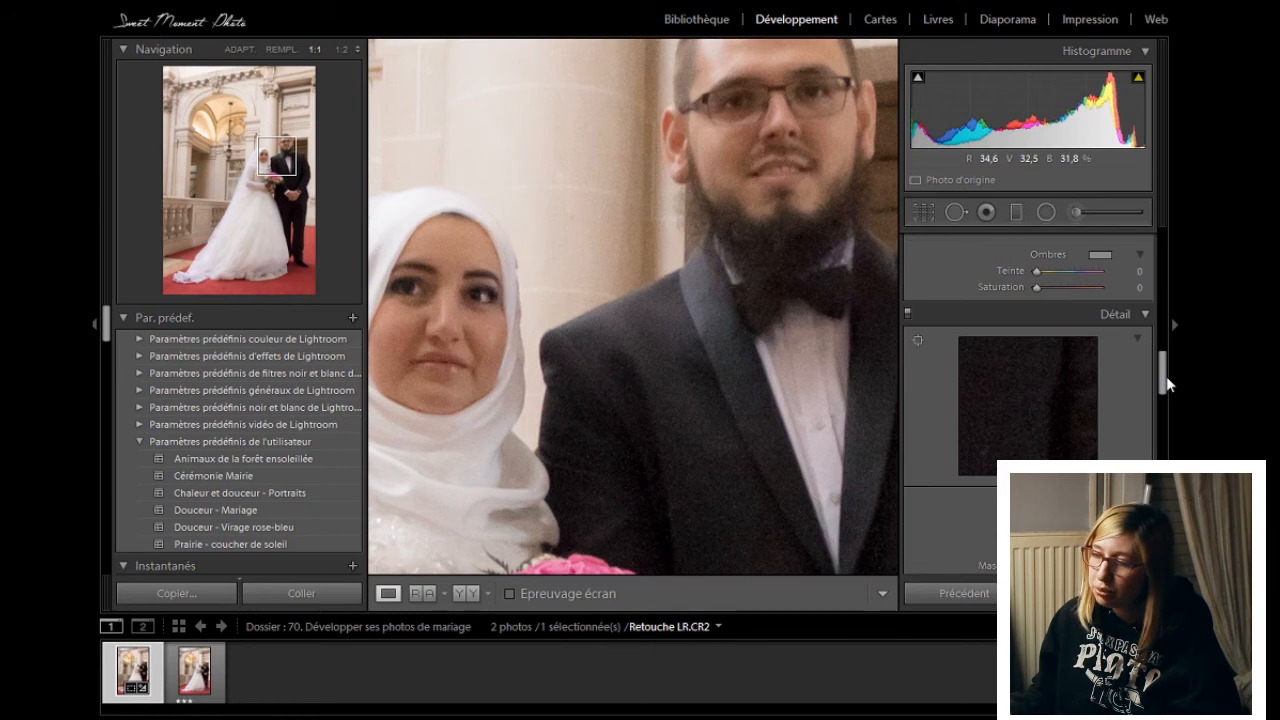
Step: Set the dehaze amount to +4 while viewing the whole photo
scroll(1135, 365, down, 5)
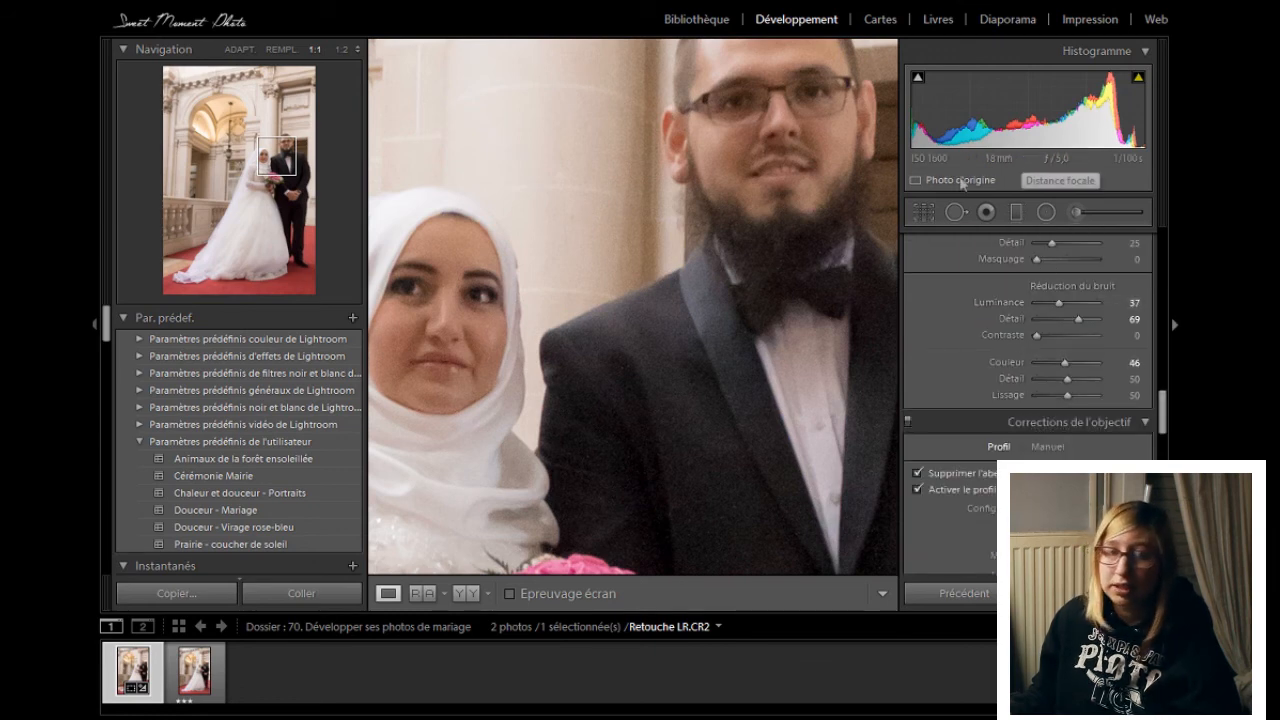
scroll(953, 388, down, 10)
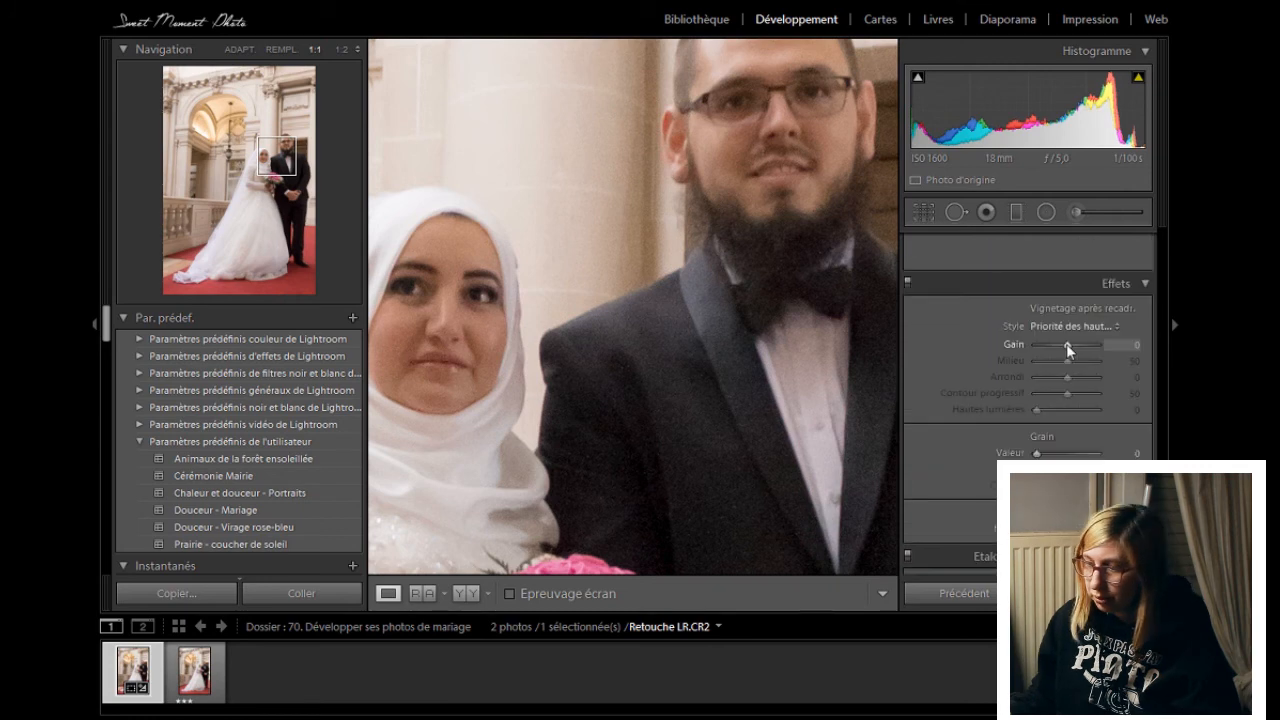
click(655, 428)
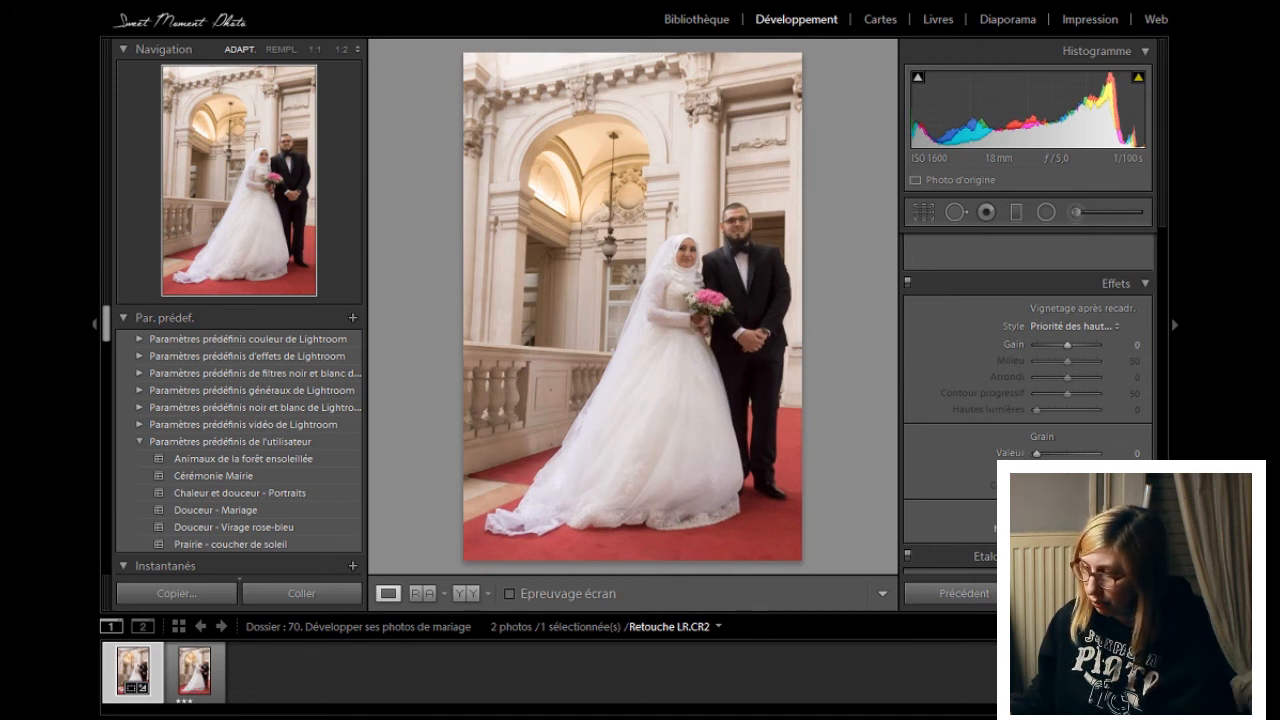
drag(1067, 530, 1067, 532)
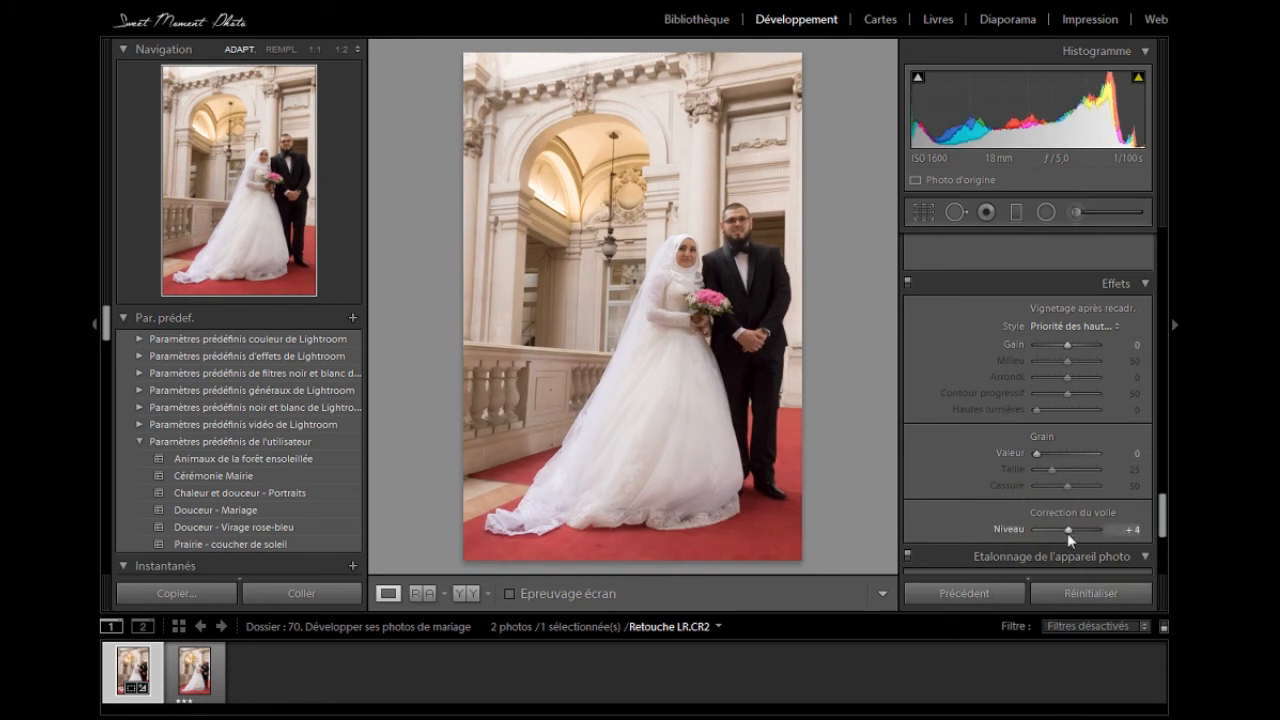
Step: Heal the dark marks on the red carpet below the dress and the stain at the stone wall's base with Spot Removal
scroll(1000, 400, up, 10)
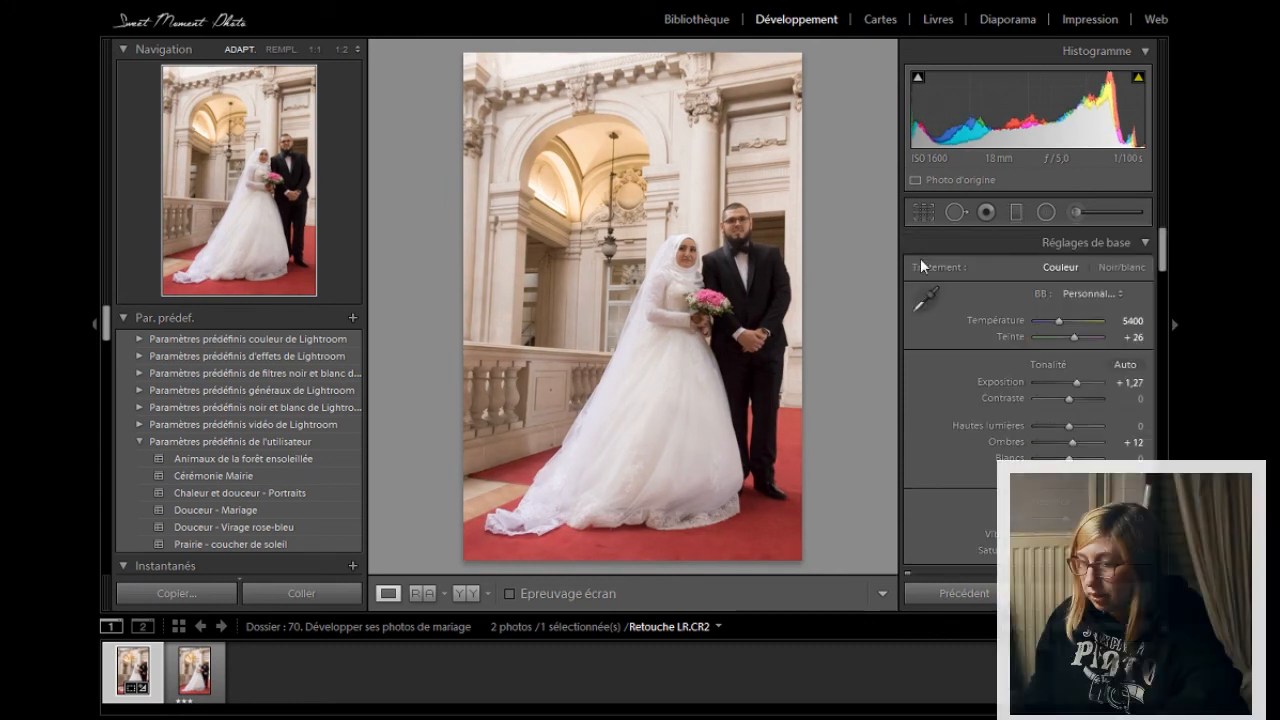
click(594, 565)
click(956, 211)
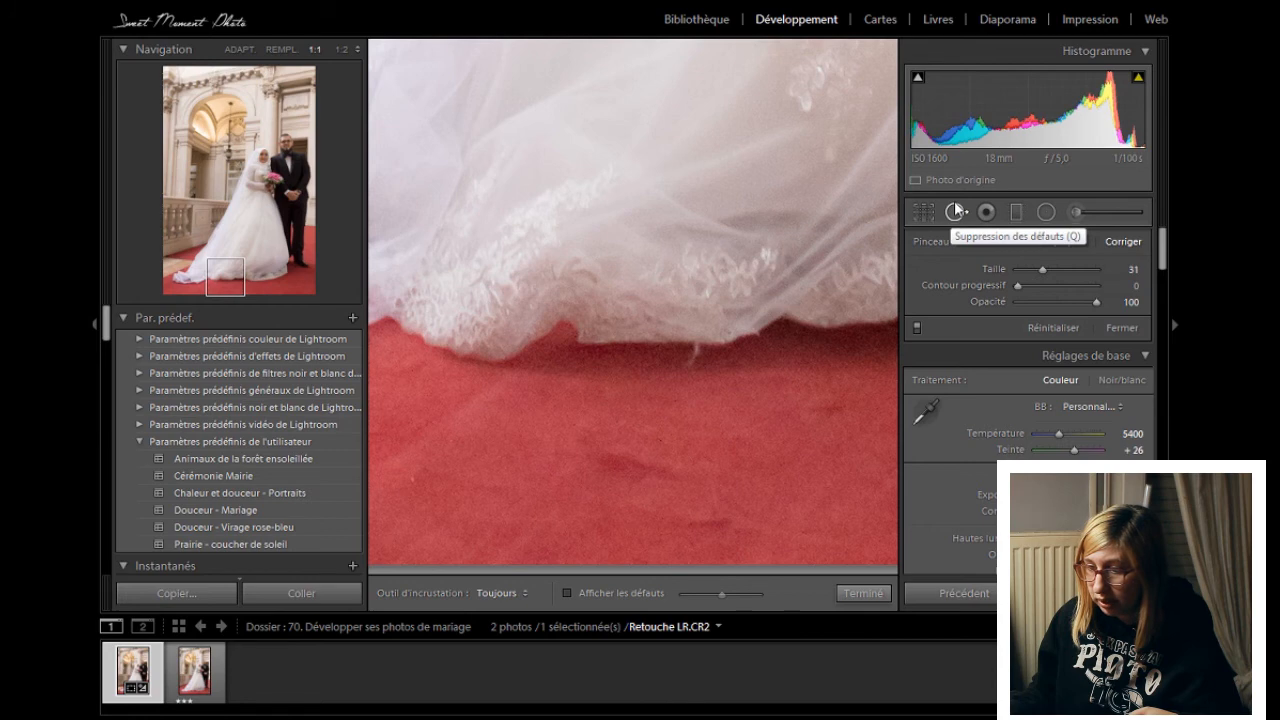
drag(678, 474, 608, 464)
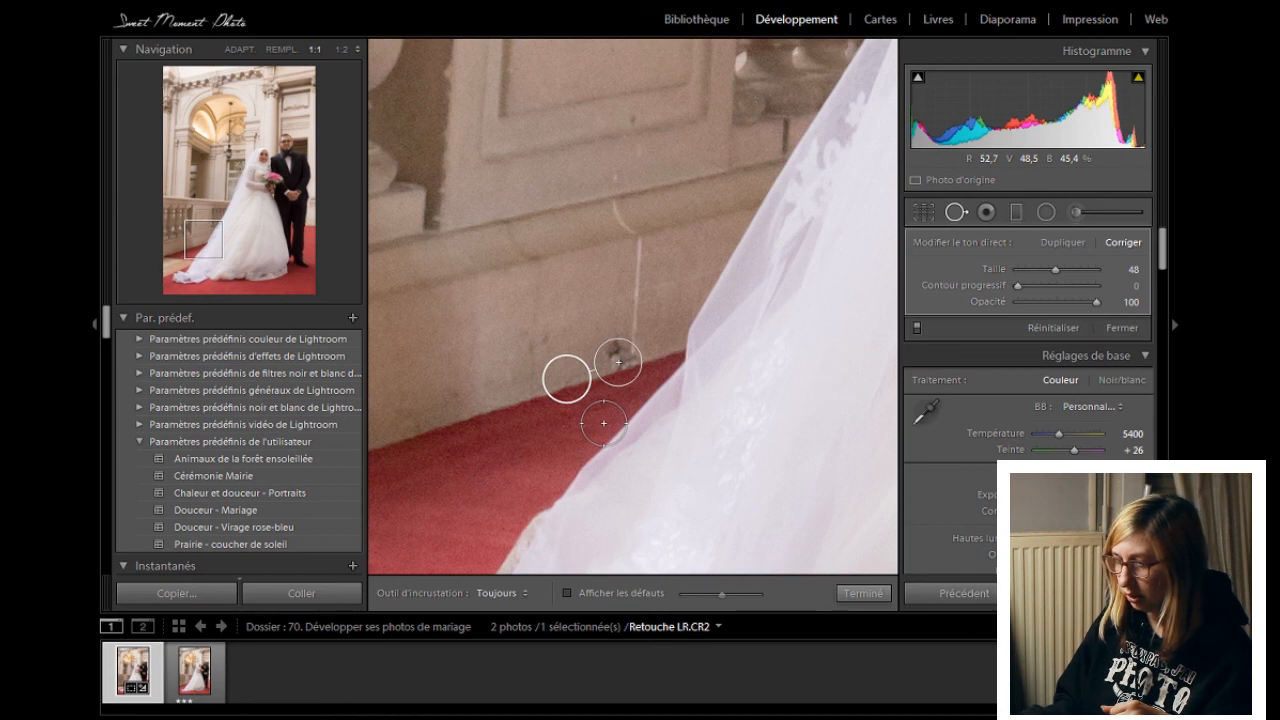
key(q)
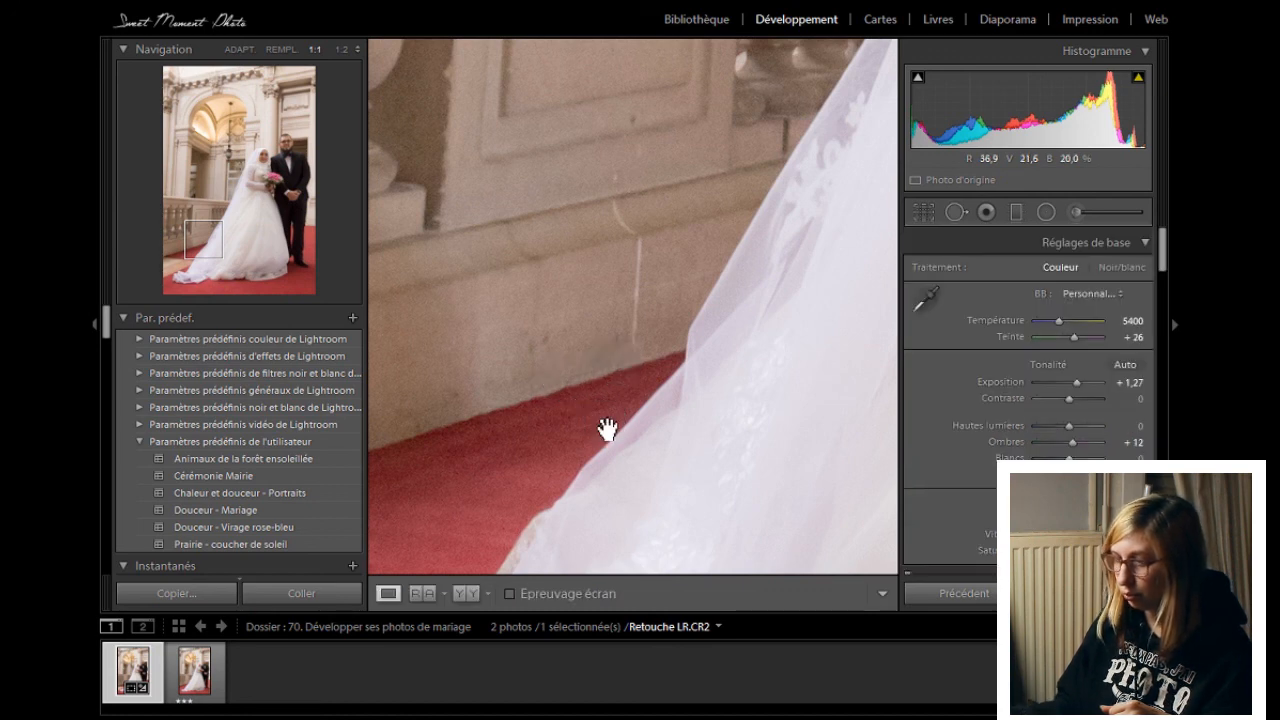
Step: Compare the whole photo before and after the retouching side by side, with the side panels hidden
click(607, 428)
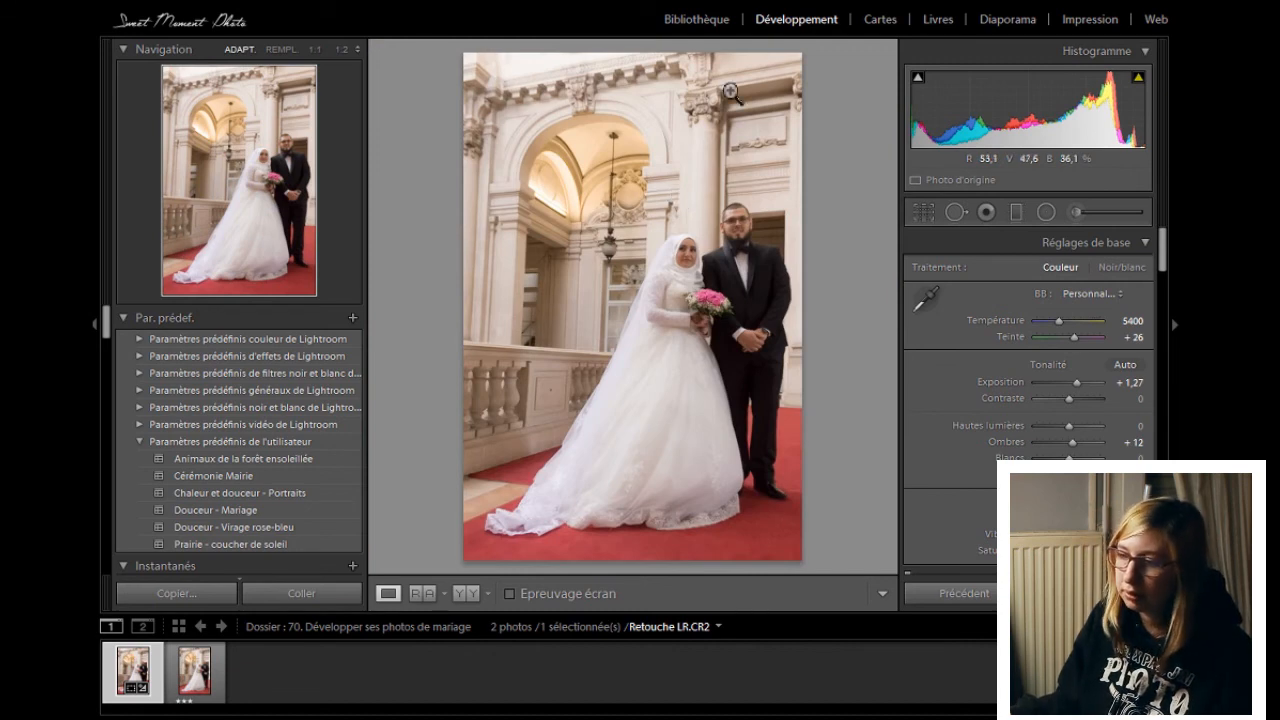
key(Tab)
key(y)
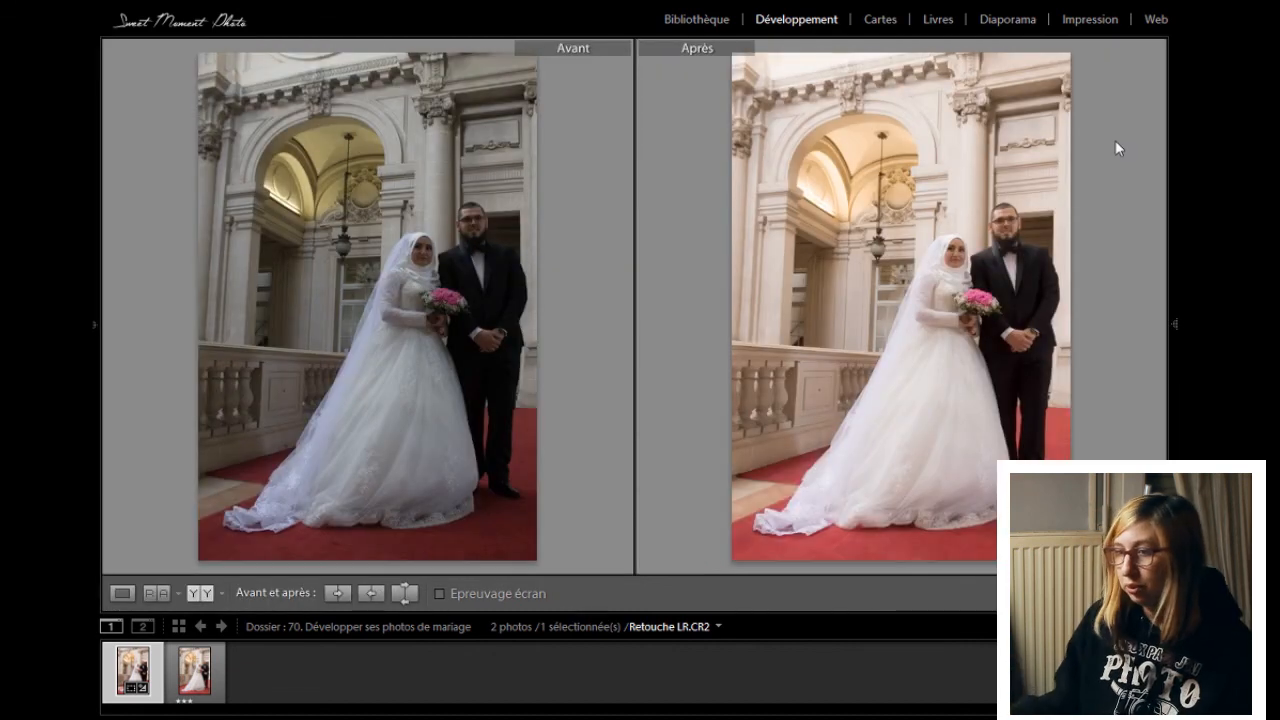